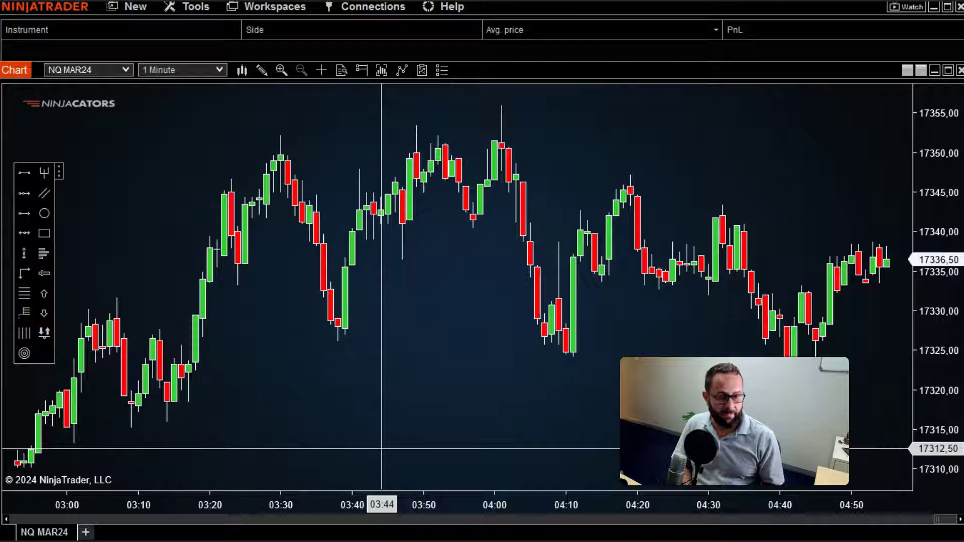
- Open a new Market Analyzer window over the chart and enlarge it downward
{"action": "left_click", "coordinate": [385, 448]}
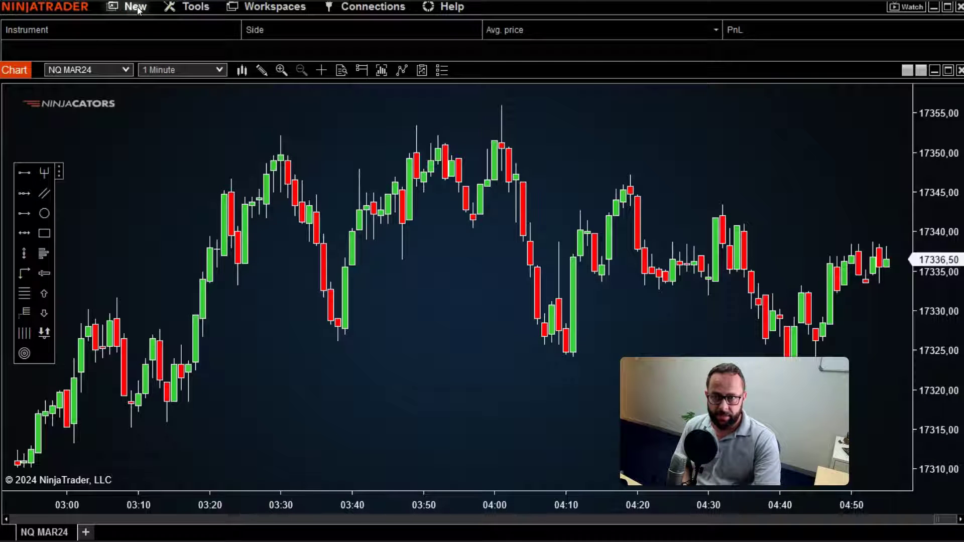
{"action": "left_click", "coordinate": [273, 35]}
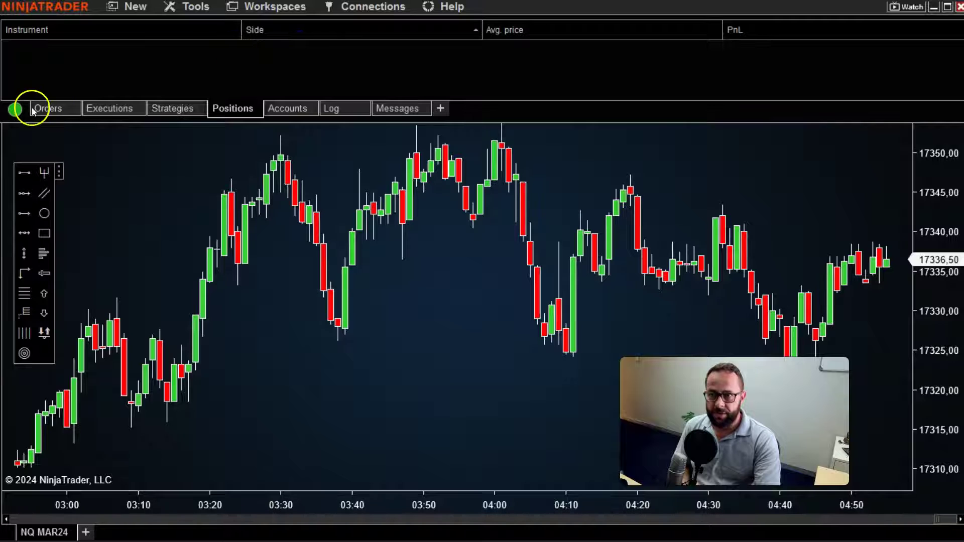
{"action": "left_click", "coordinate": [131, 7]}
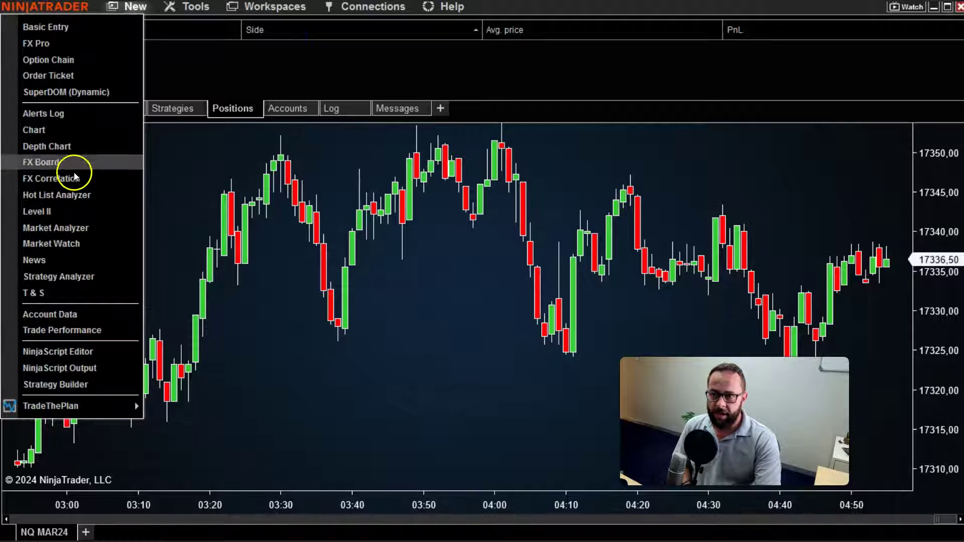
{"action": "left_click", "coordinate": [76, 229]}
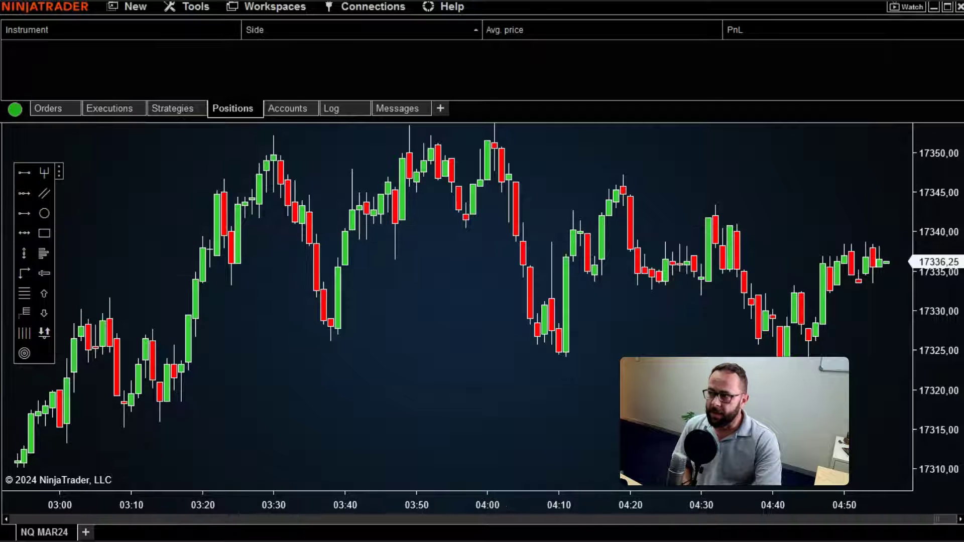
{"action": "left_click_drag", "start_coordinate": [506, 101], "coordinate": [588, 101]}
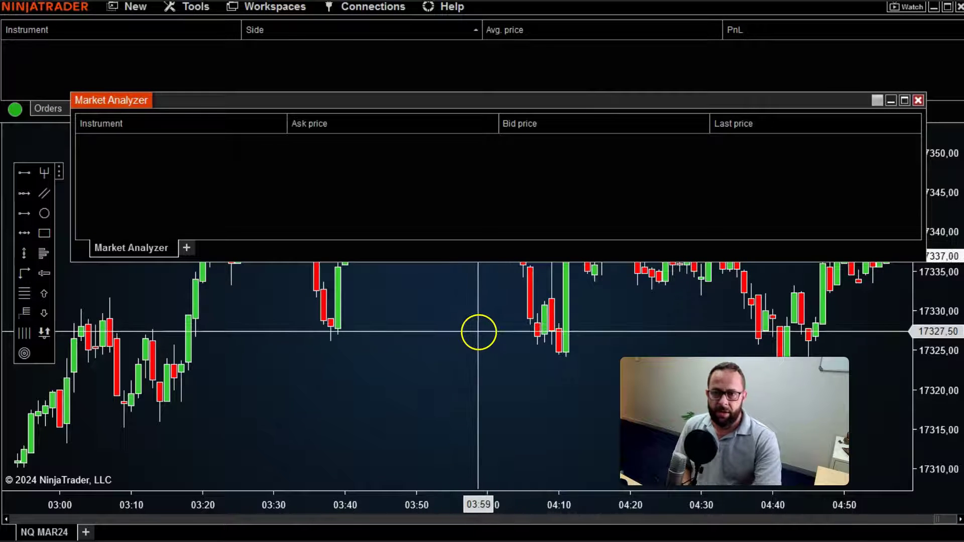
{"action": "left_click_drag", "start_coordinate": [412, 262], "coordinate": [412, 306]}
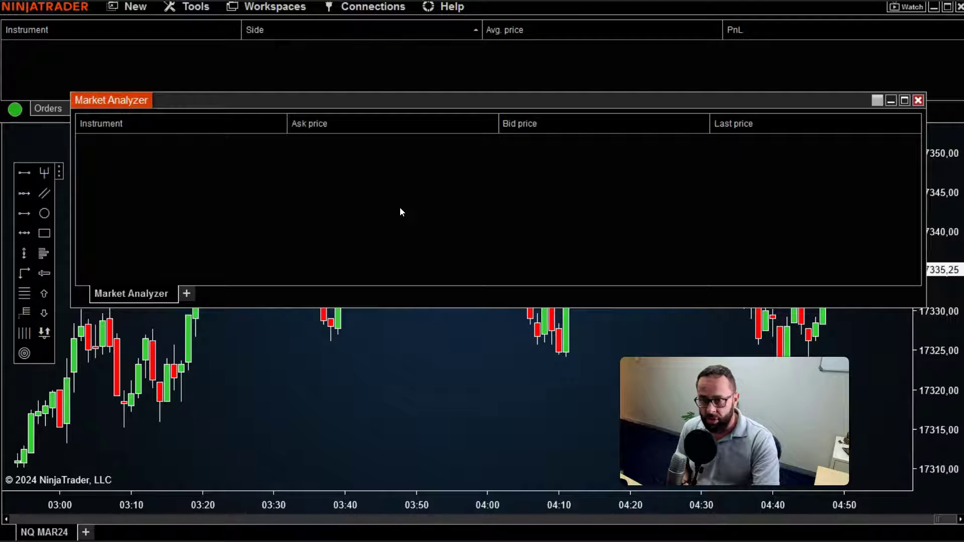
- Add the instruments ES MAR24, NQ MAR24 and CL MAR24 to the Market Analyzer
{"action": "right_click", "coordinate": [238, 196]}
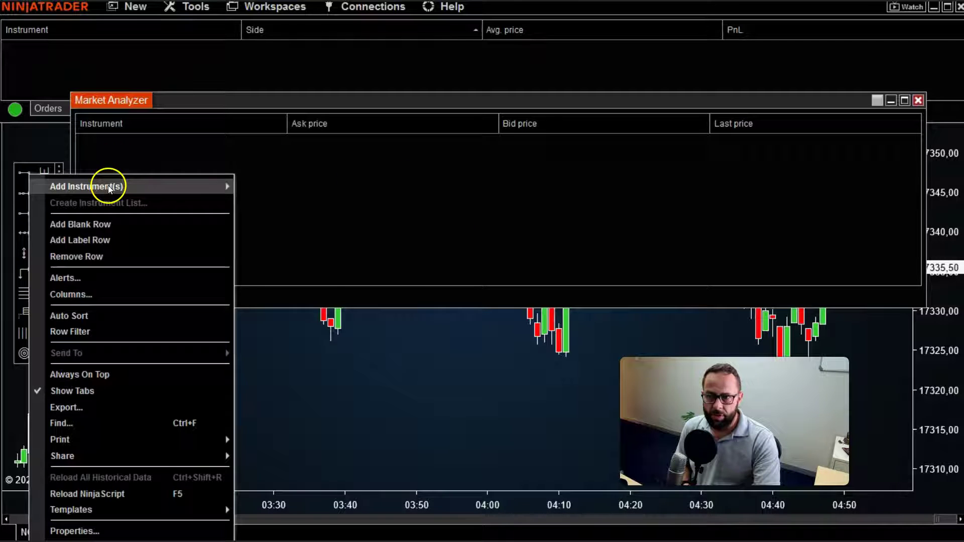
{"action": "mouse_move", "coordinate": [109, 189]}
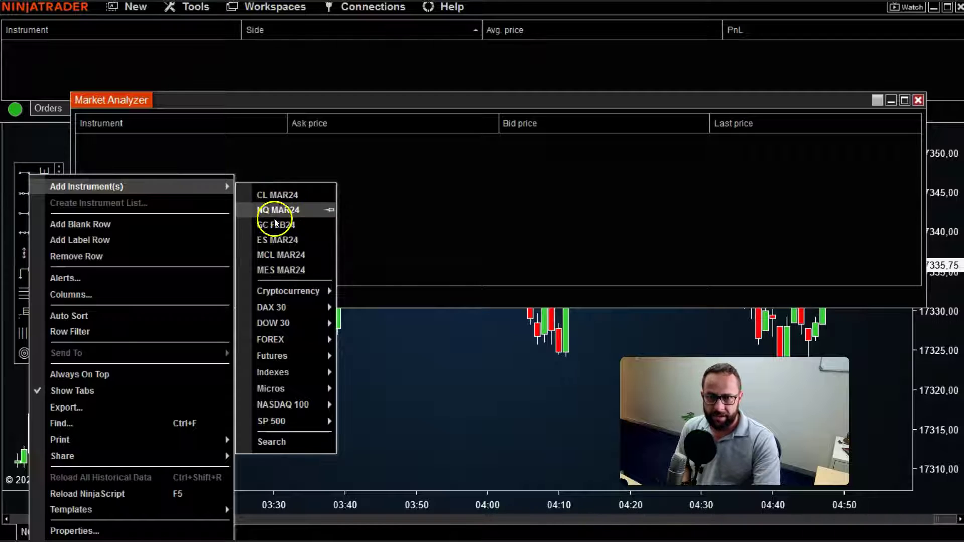
{"action": "left_click", "coordinate": [279, 240]}
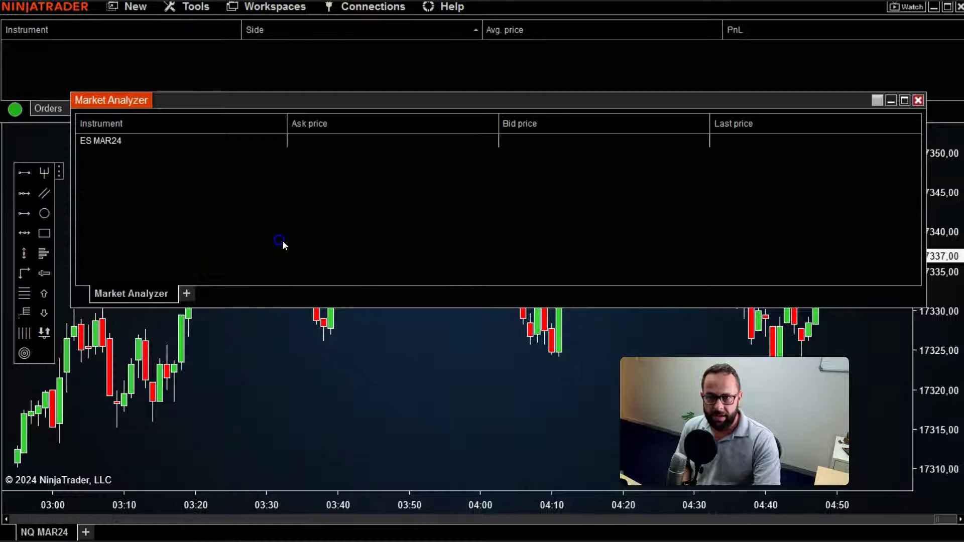
{"action": "right_click", "coordinate": [212, 202]}
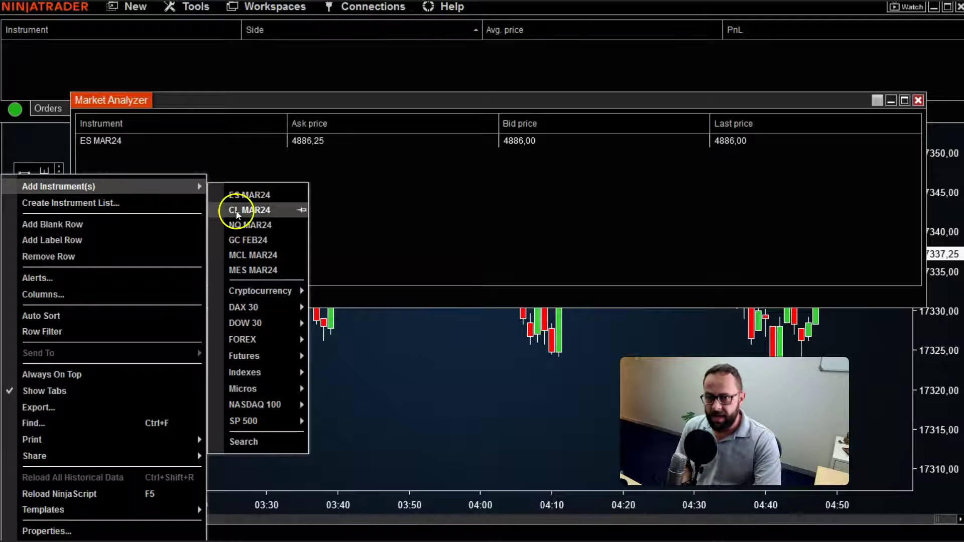
{"action": "left_click", "coordinate": [249, 225]}
{"action": "right_click", "coordinate": [159, 212]}
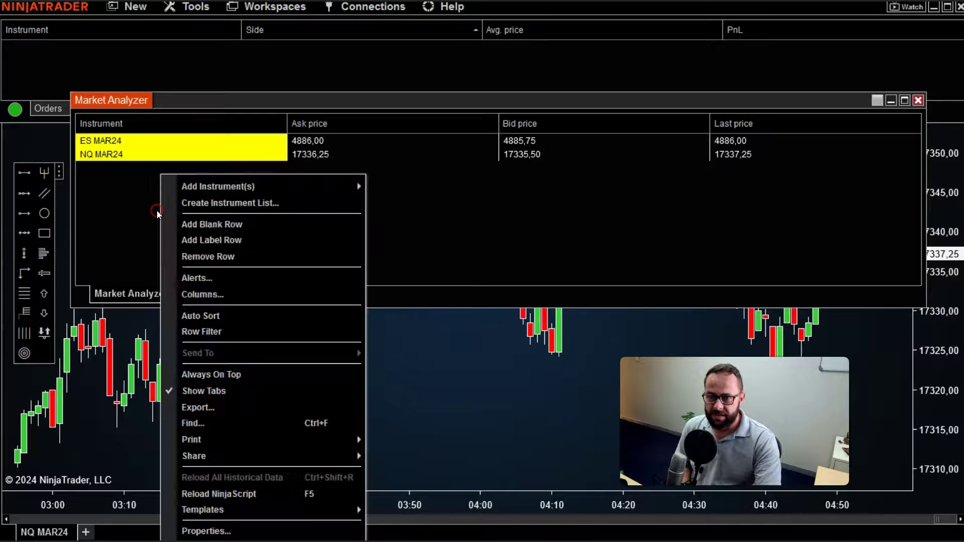
{"action": "mouse_move", "coordinate": [195, 192]}
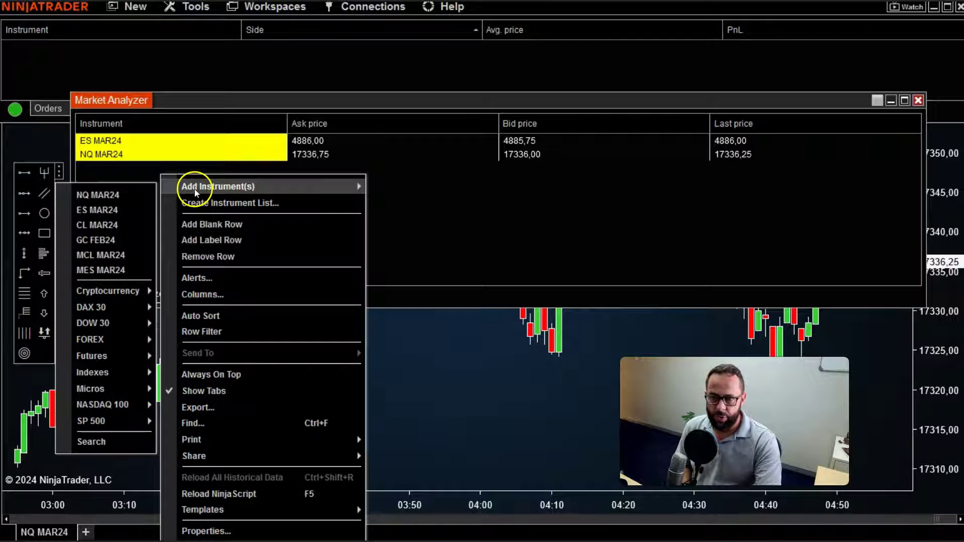
{"action": "left_click", "coordinate": [111, 221]}
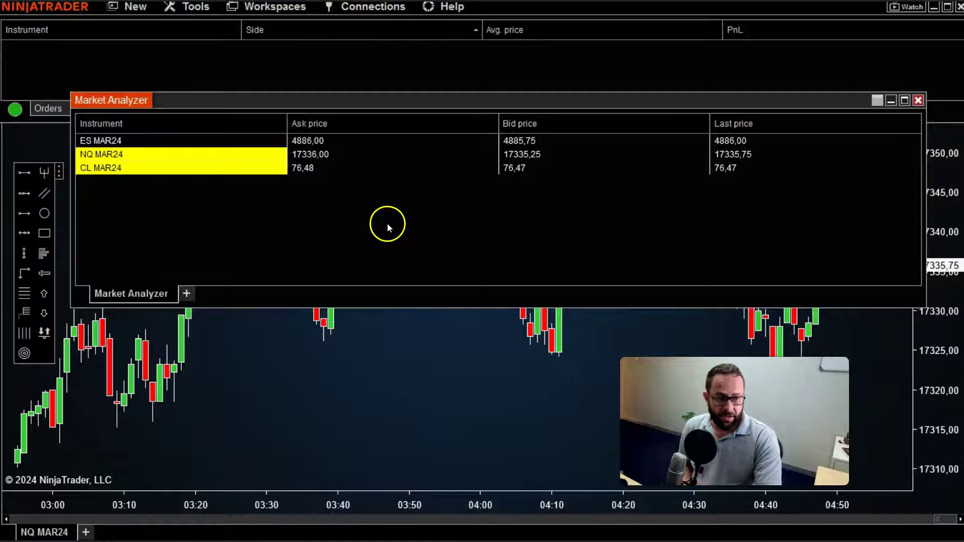
- Add an Indicator column to the Market Analyzer's configured columns
{"action": "right_click", "coordinate": [362, 200]}
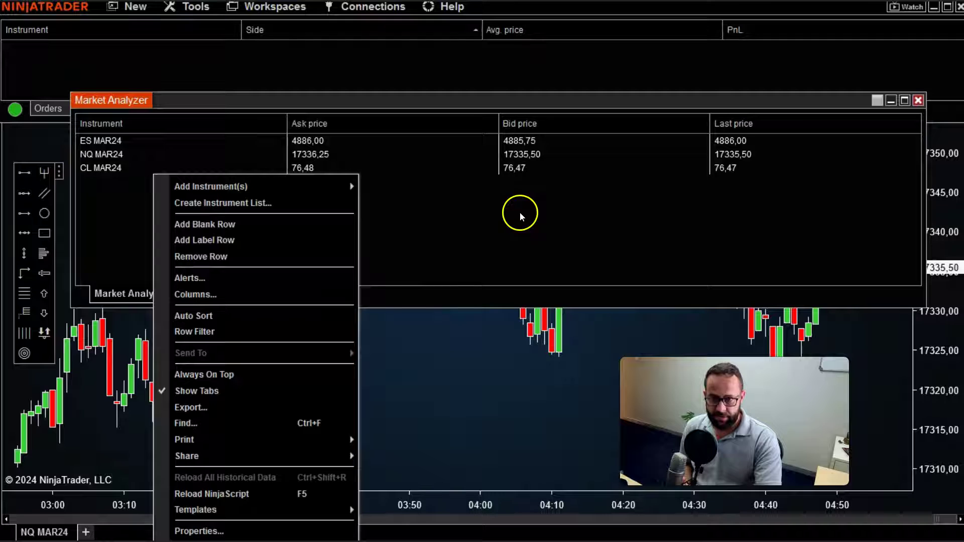
{"action": "left_click", "coordinate": [193, 297]}
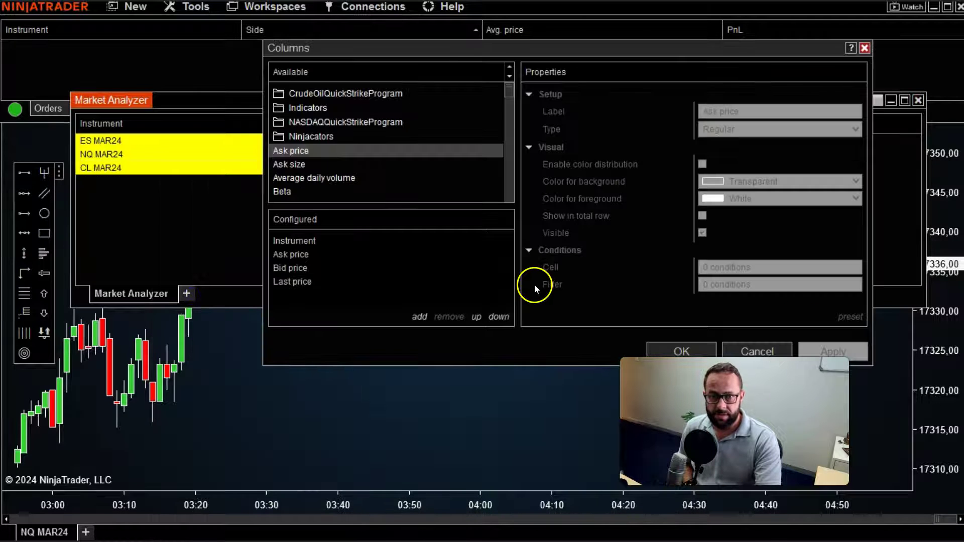
{"action": "left_click_drag", "start_coordinate": [485, 55], "coordinate": [409, 43]}
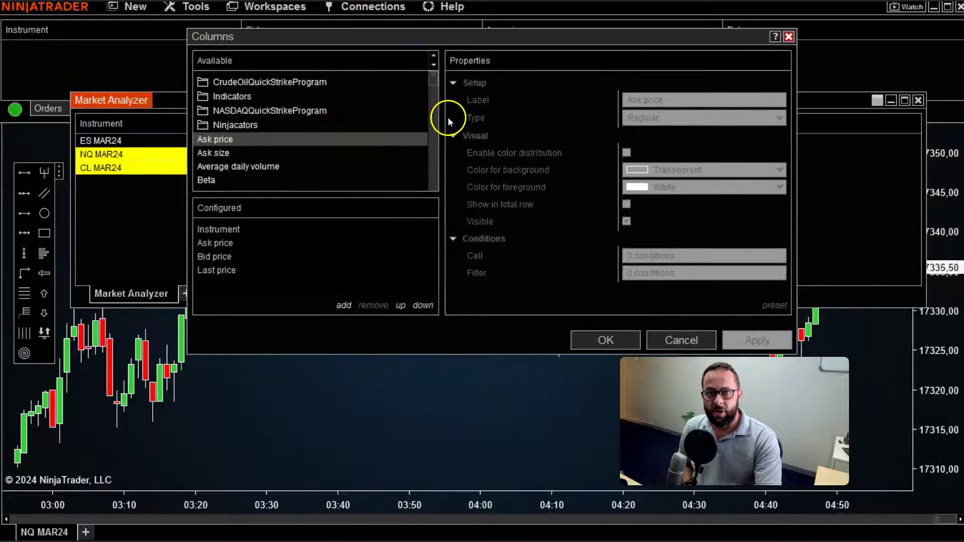
{"action": "mouse_move", "coordinate": [435, 83]}
{"action": "left_mouse_down"}
{"action": "mouse_move", "coordinate": [434, 124]}
{"action": "mouse_move", "coordinate": [433, 94]}
{"action": "left_mouse_up"}
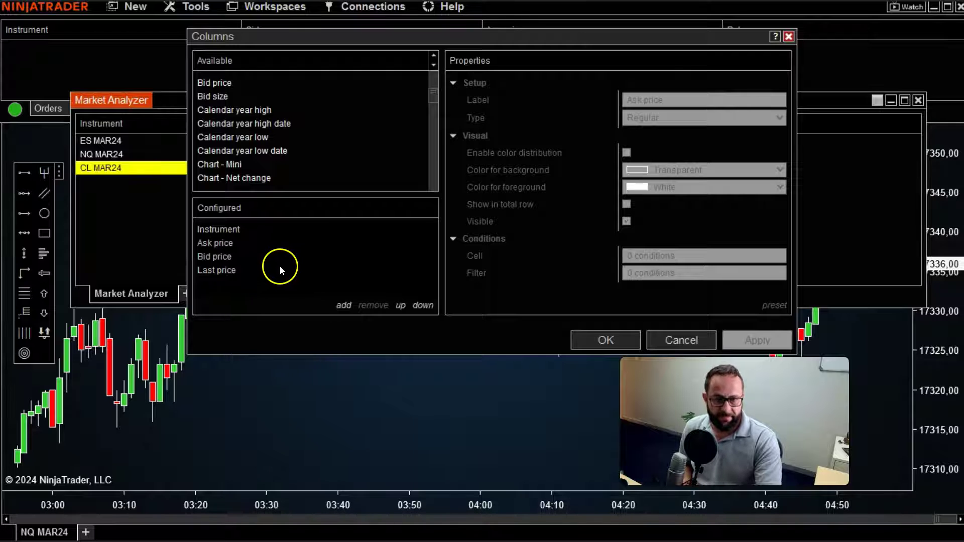
{"action": "scroll", "coordinate": [317, 161], "scroll_direction": "up", "scroll_amount": 3}
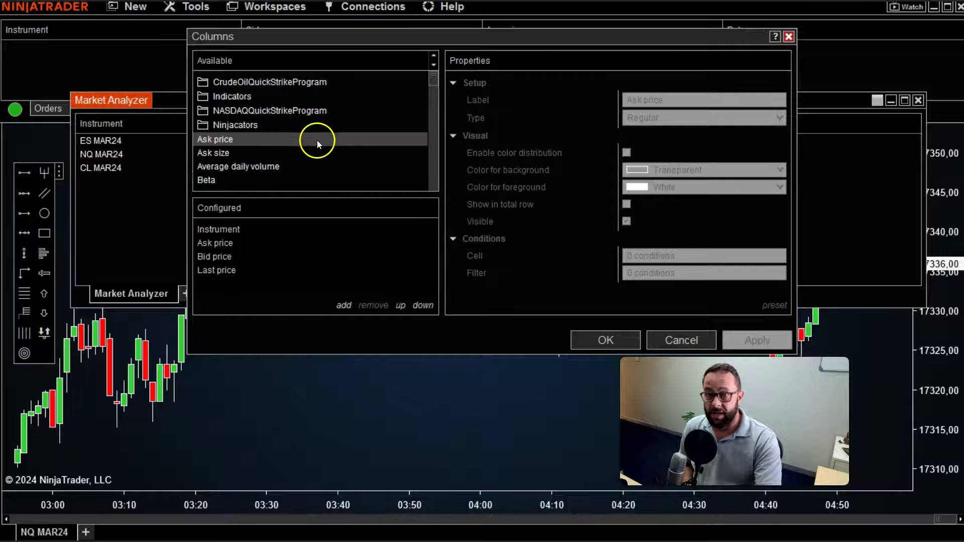
{"action": "scroll", "coordinate": [324, 139], "scroll_direction": "down", "scroll_amount": 4}
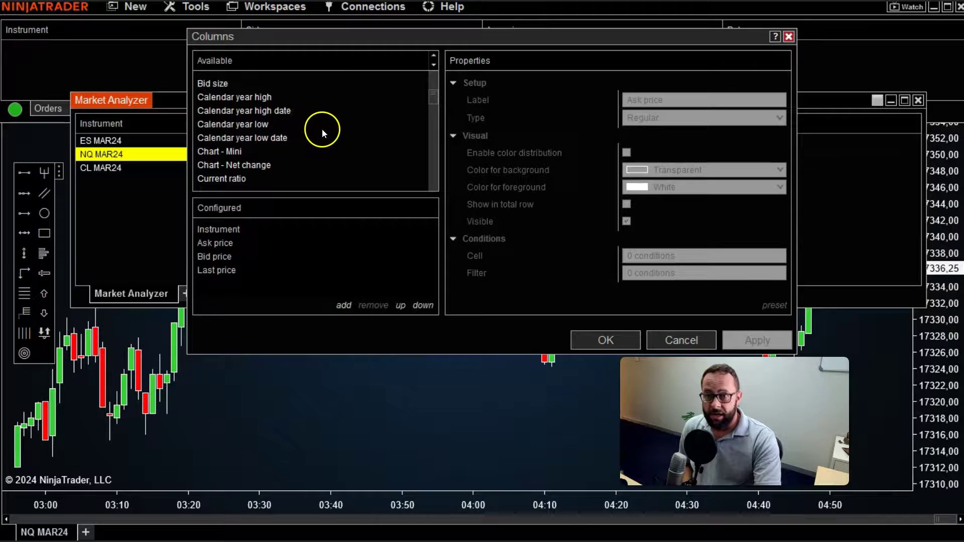
{"action": "scroll", "coordinate": [322, 128], "scroll_direction": "down", "scroll_amount": 4}
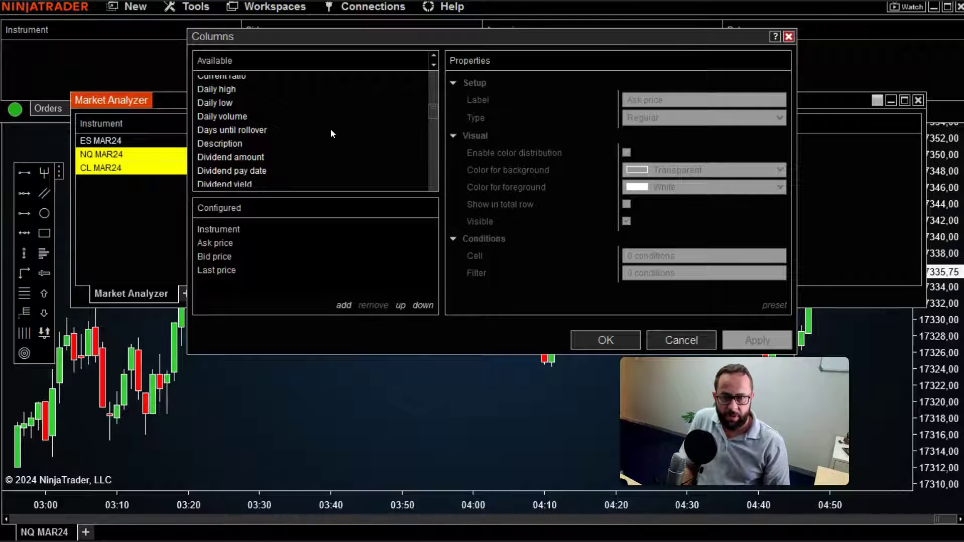
{"action": "scroll", "coordinate": [321, 151], "scroll_direction": "down", "scroll_amount": 4}
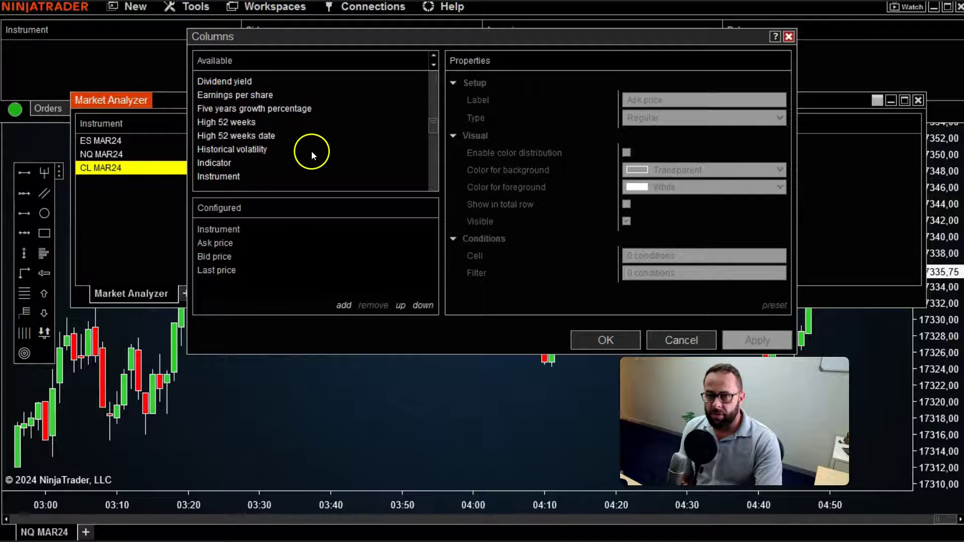
{"action": "double_click", "coordinate": [218, 165]}
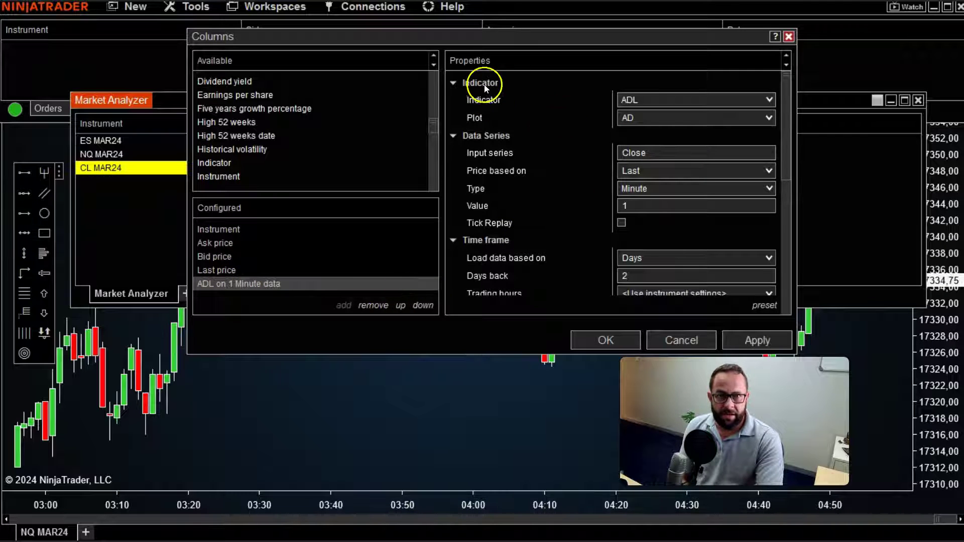
- Look through the indicators offered for the new column and check its data series period value
{"action": "left_click", "coordinate": [769, 100]}
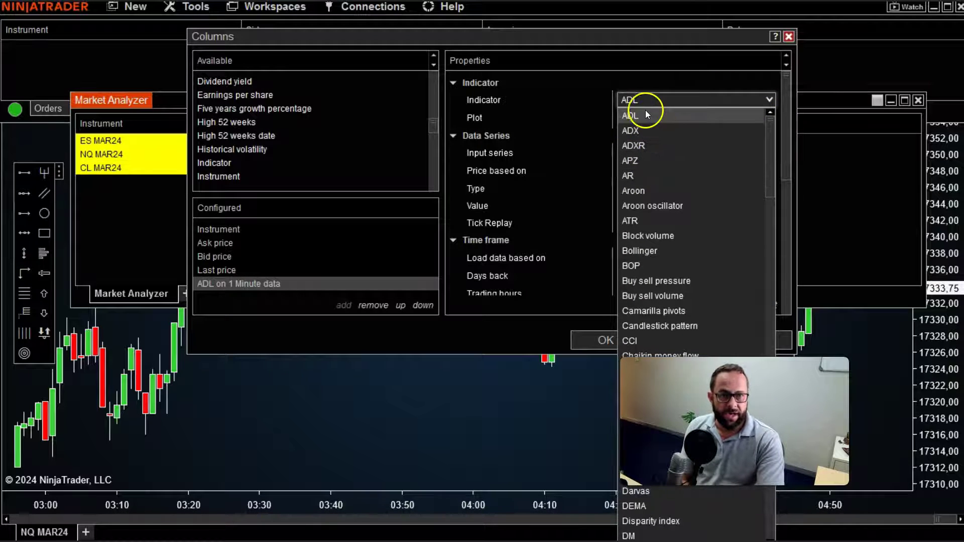
{"action": "scroll", "coordinate": [658, 157], "scroll_direction": "down", "scroll_amount": 6}
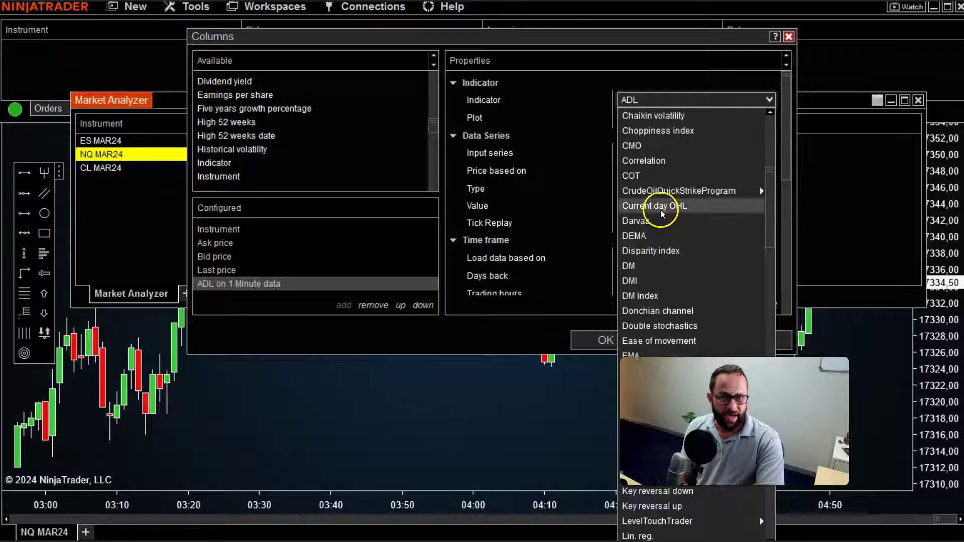
{"action": "left_click", "coordinate": [580, 122]}
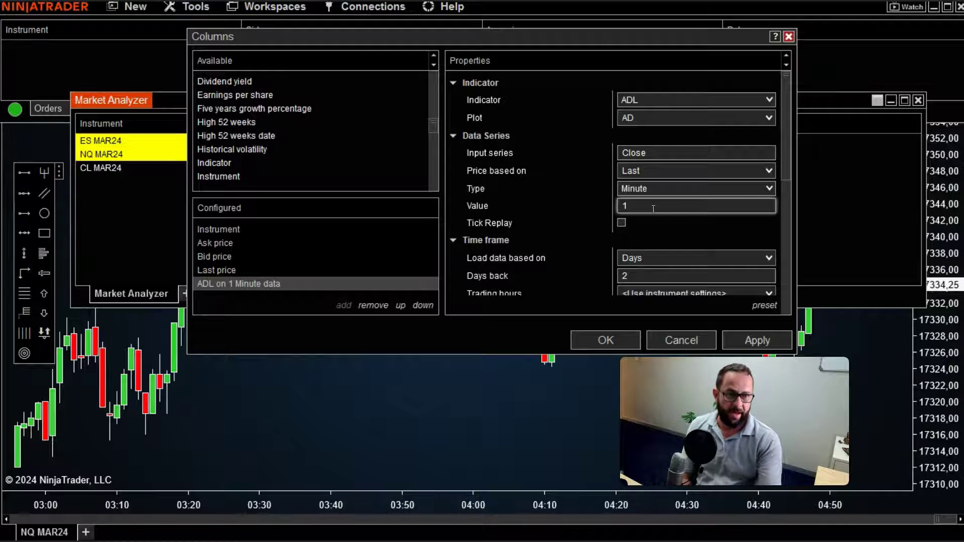
{"action": "left_click", "coordinate": [653, 207]}
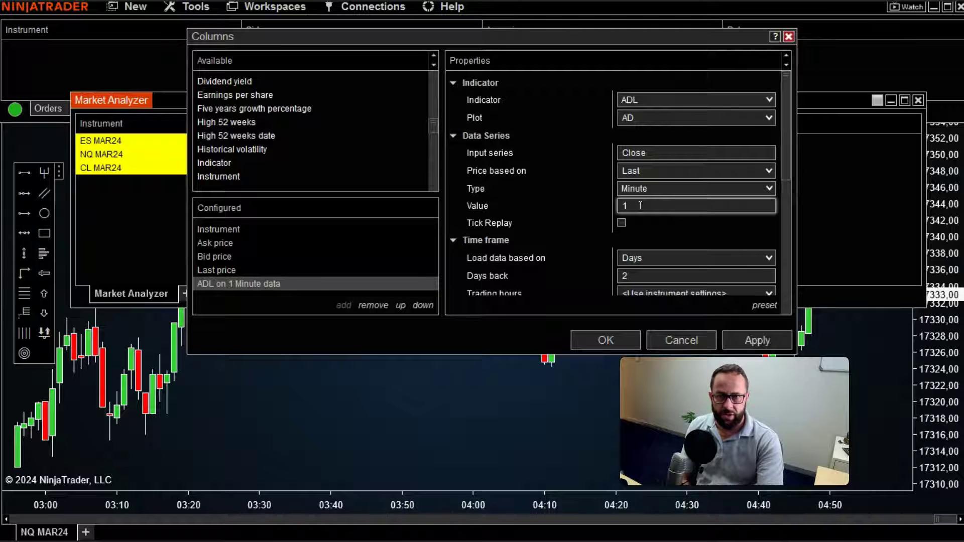
- Look through the list of available Market Analyzer columns from the Indicator entry down to the short-interest entries and back up
{"action": "scroll", "coordinate": [298, 110], "scroll_direction": "down", "scroll_amount": 5}
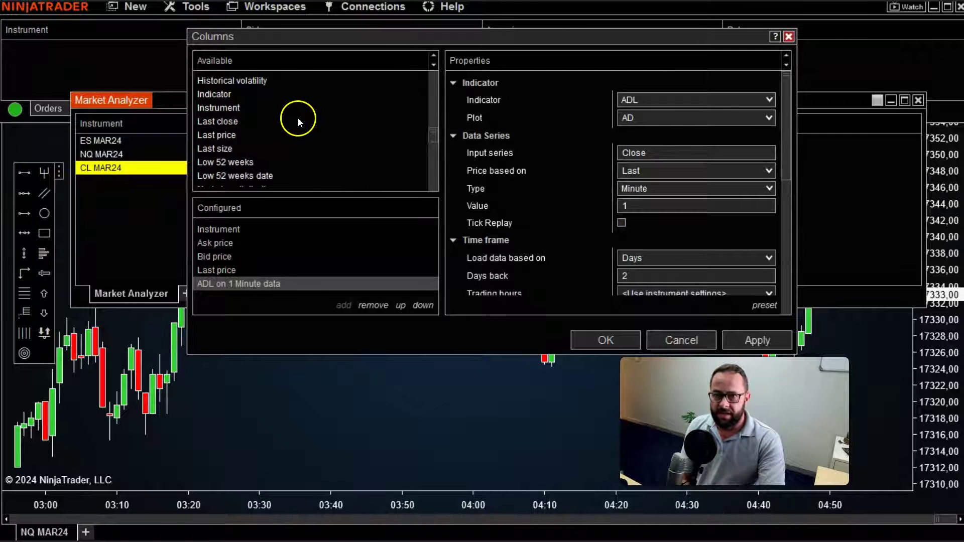
{"action": "scroll", "coordinate": [357, 128], "scroll_direction": "down", "scroll_amount": 4}
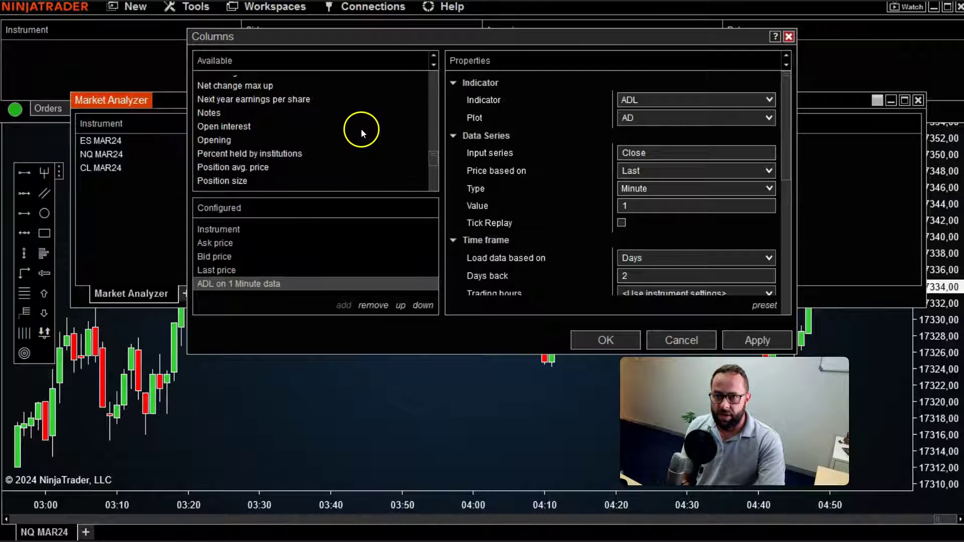
{"action": "scroll", "coordinate": [360, 128], "scroll_direction": "down", "scroll_amount": 1}
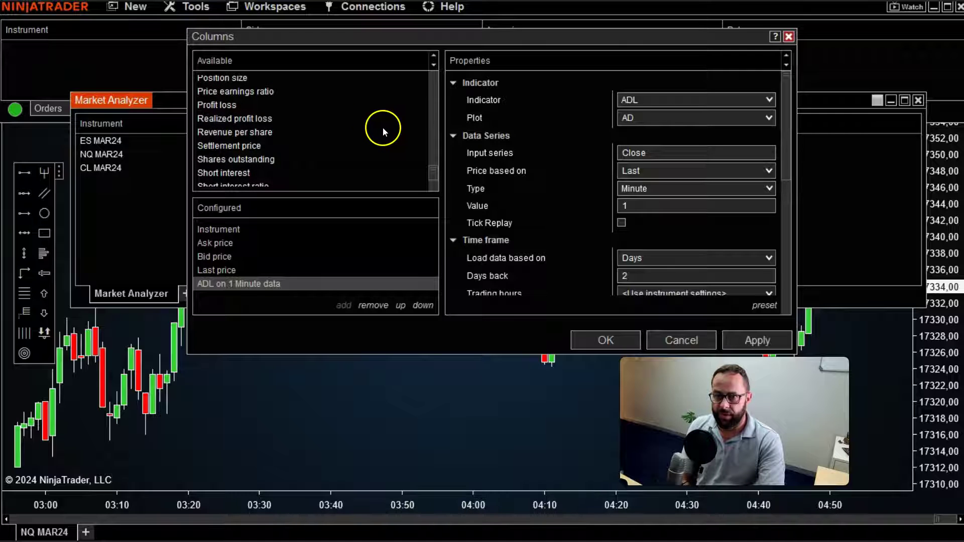
{"action": "scroll", "coordinate": [291, 137], "scroll_direction": "up", "scroll_amount": 2}
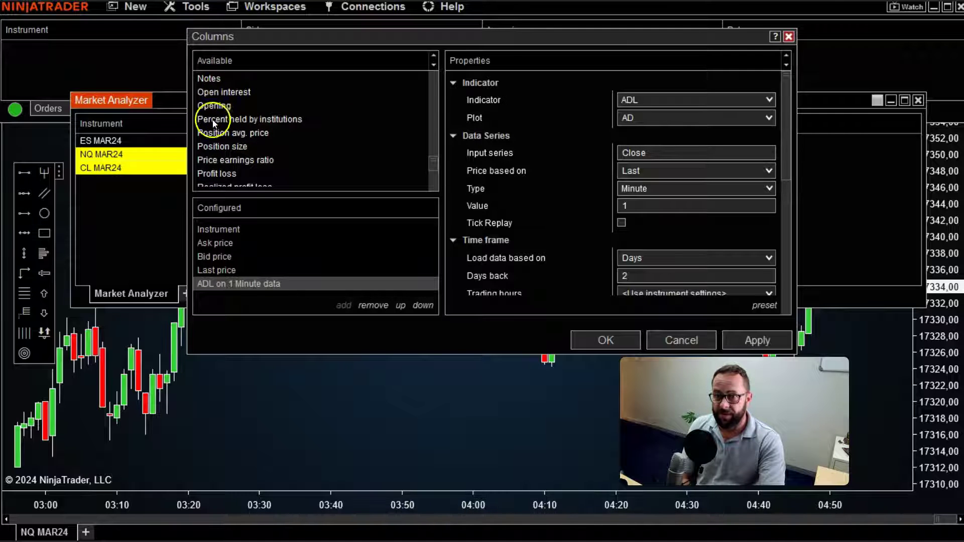
{"action": "scroll", "coordinate": [261, 135], "scroll_direction": "down", "scroll_amount": 1}
{"action": "scroll", "coordinate": [260, 132], "scroll_direction": "down", "scroll_amount": 3}
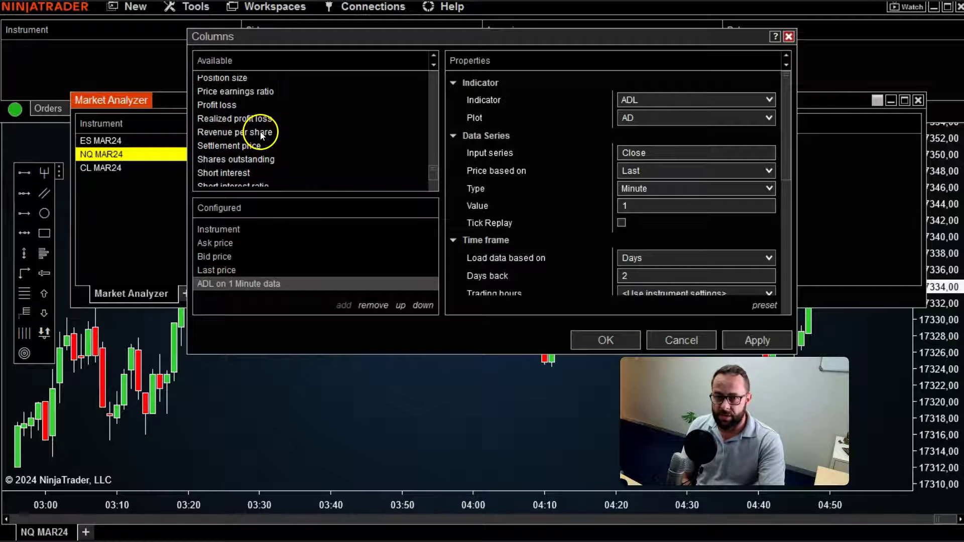
{"action": "scroll", "coordinate": [267, 133], "scroll_direction": "up", "scroll_amount": 1}
{"action": "scroll", "coordinate": [274, 140], "scroll_direction": "up", "scroll_amount": 10}
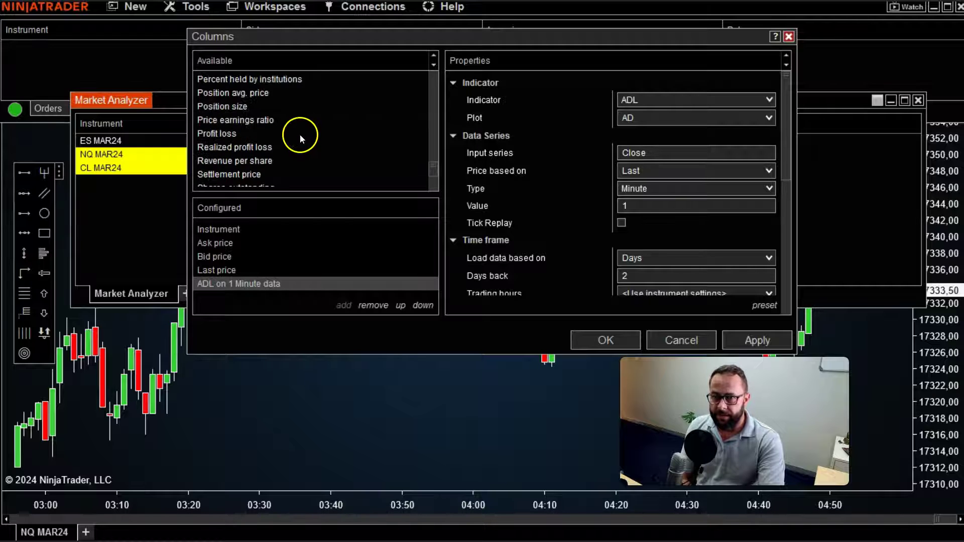
{"action": "scroll", "coordinate": [310, 136], "scroll_direction": "up", "scroll_amount": 5}
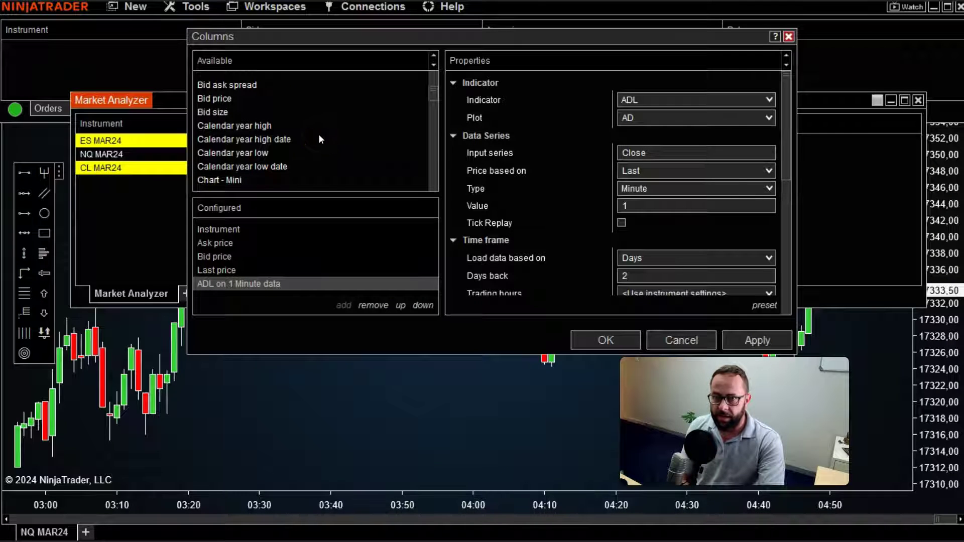
{"action": "scroll", "coordinate": [318, 134], "scroll_direction": "up", "scroll_amount": 3}
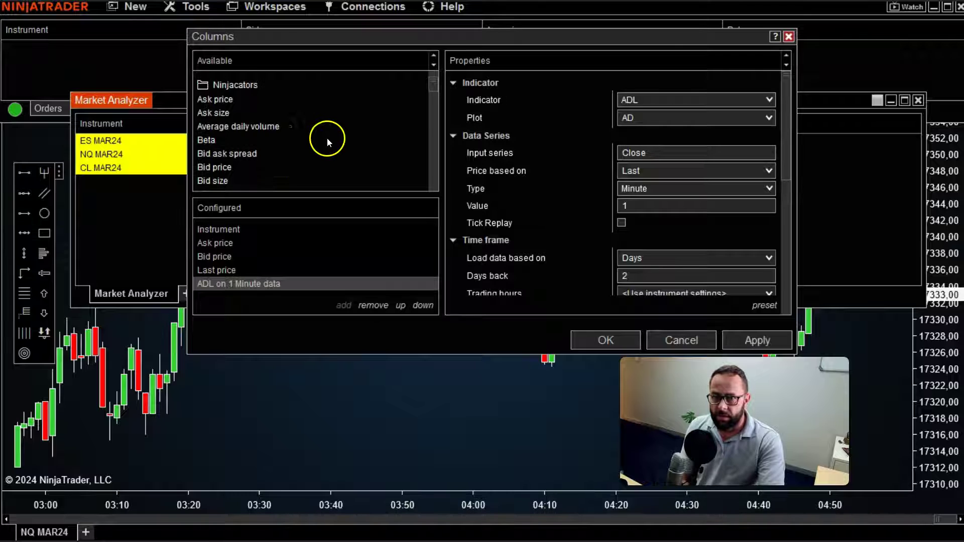
- Add the Daily high column to the configured columns and confirm the column setup
{"action": "scroll", "coordinate": [307, 132], "scroll_direction": "down", "scroll_amount": 3}
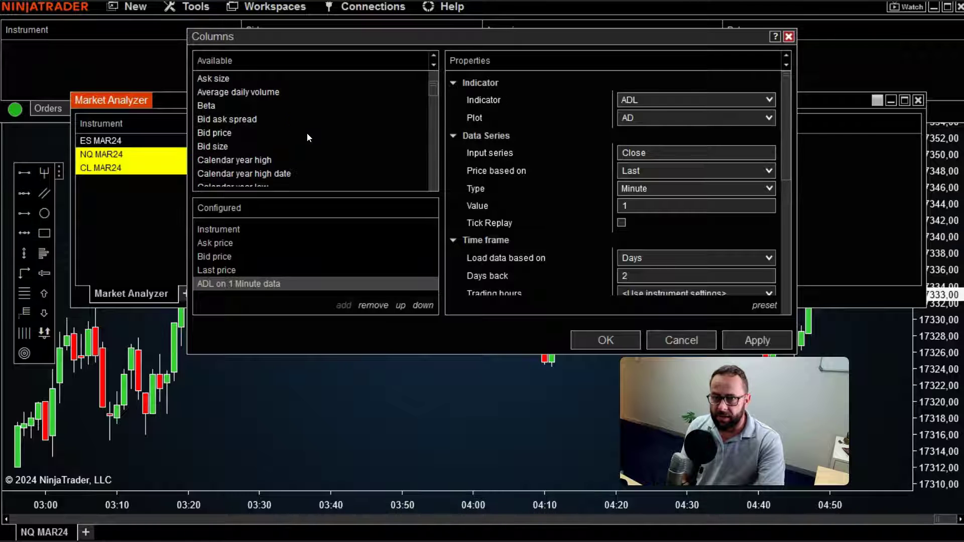
{"action": "scroll", "coordinate": [306, 133], "scroll_direction": "down", "scroll_amount": 1}
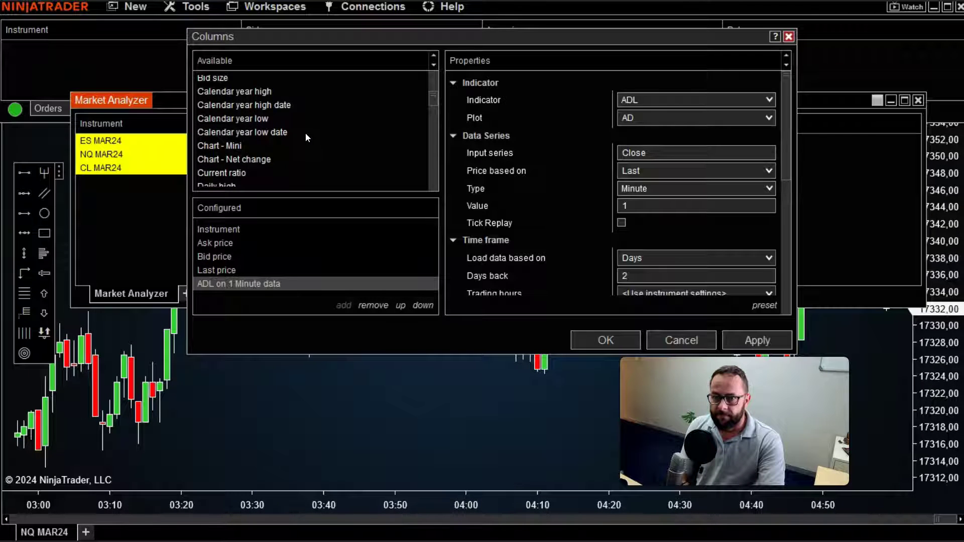
{"action": "scroll", "coordinate": [305, 132], "scroll_direction": "up", "scroll_amount": 1}
{"action": "scroll", "coordinate": [301, 136], "scroll_direction": "down", "scroll_amount": 3}
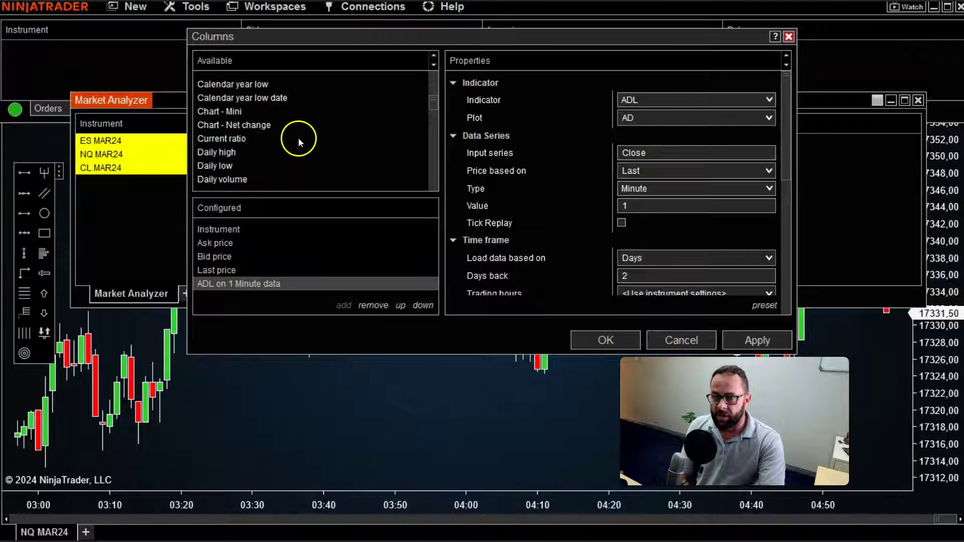
{"action": "left_click", "coordinate": [227, 154]}
{"action": "double_click", "coordinate": [228, 154]}
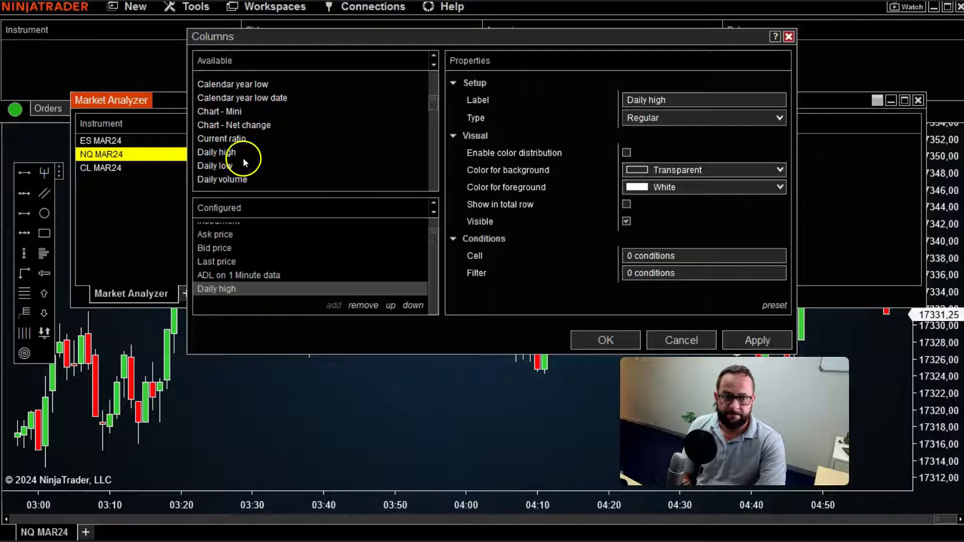
{"action": "left_click", "coordinate": [605, 340]}
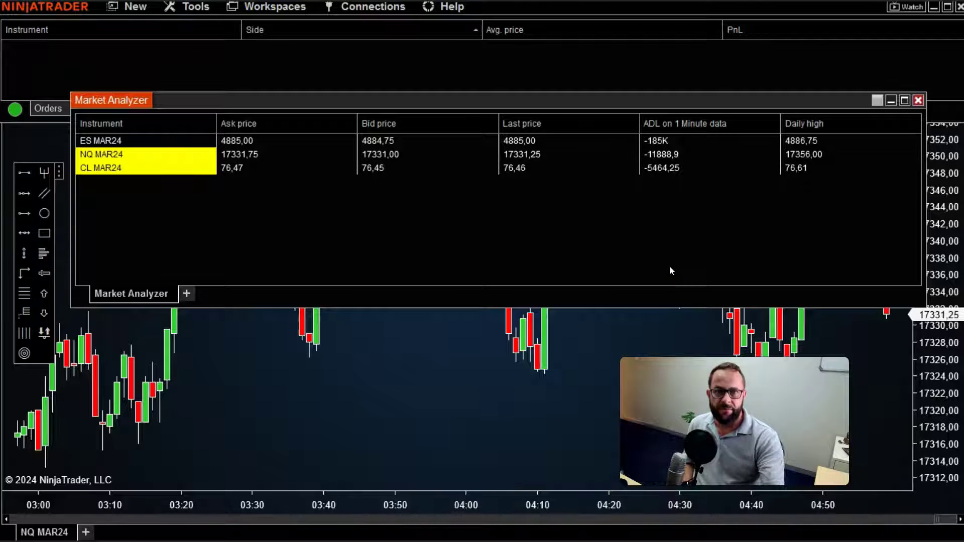
- Reopen the Market Analyzer's column settings and enlarge the dialog downward so all configured columns fit
{"action": "left_click", "coordinate": [652, 241]}
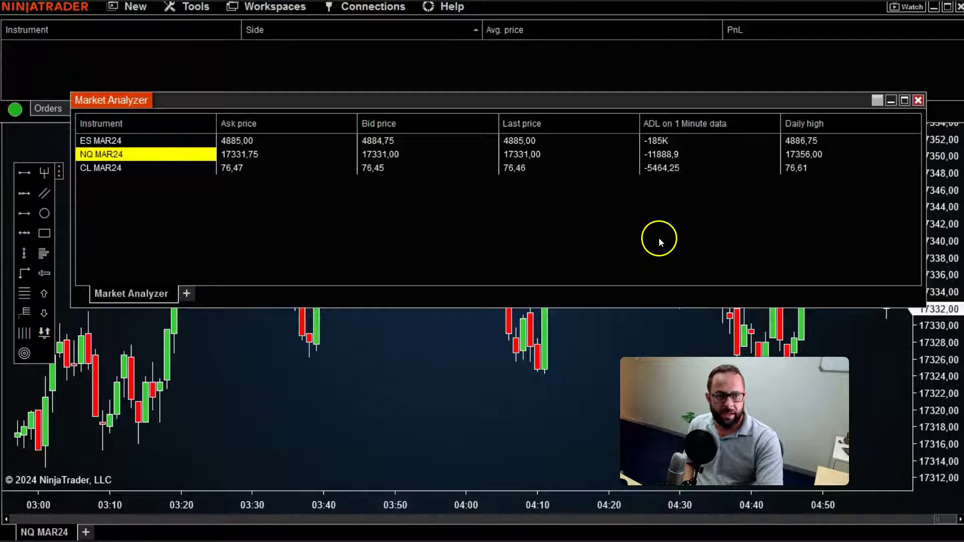
{"action": "right_click", "coordinate": [580, 153]}
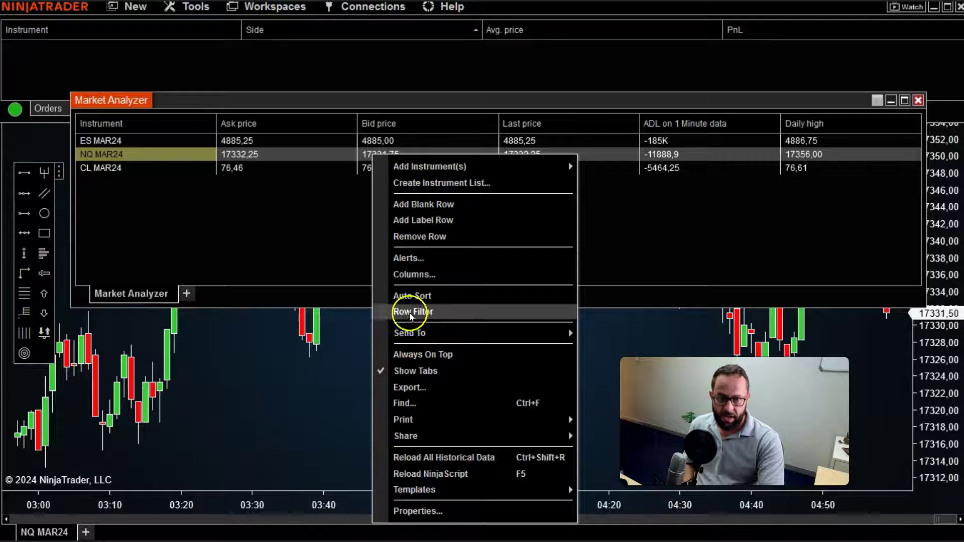
{"action": "left_click", "coordinate": [414, 275]}
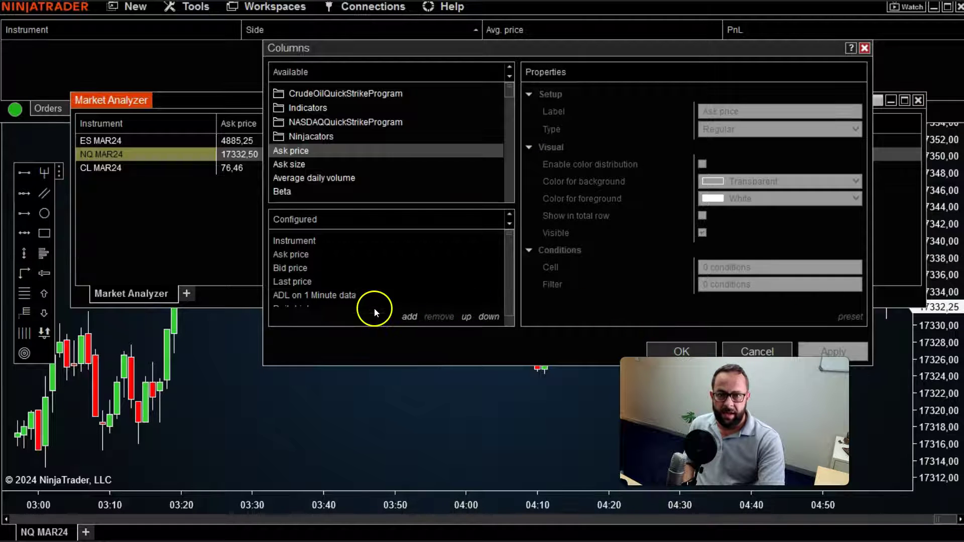
{"action": "scroll", "coordinate": [511, 252], "scroll_direction": "down", "scroll_amount": 1}
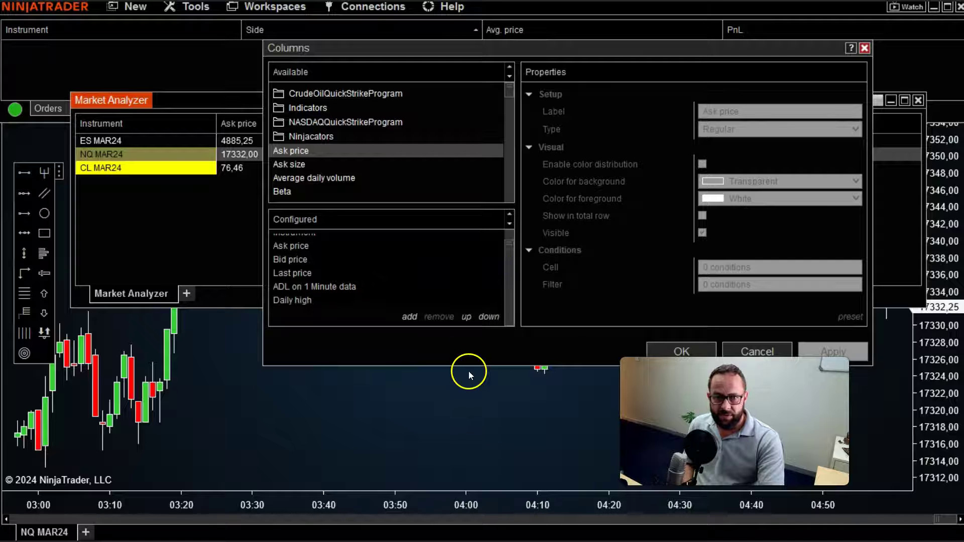
{"action": "left_click_drag", "start_coordinate": [469, 367], "coordinate": [469, 436]}
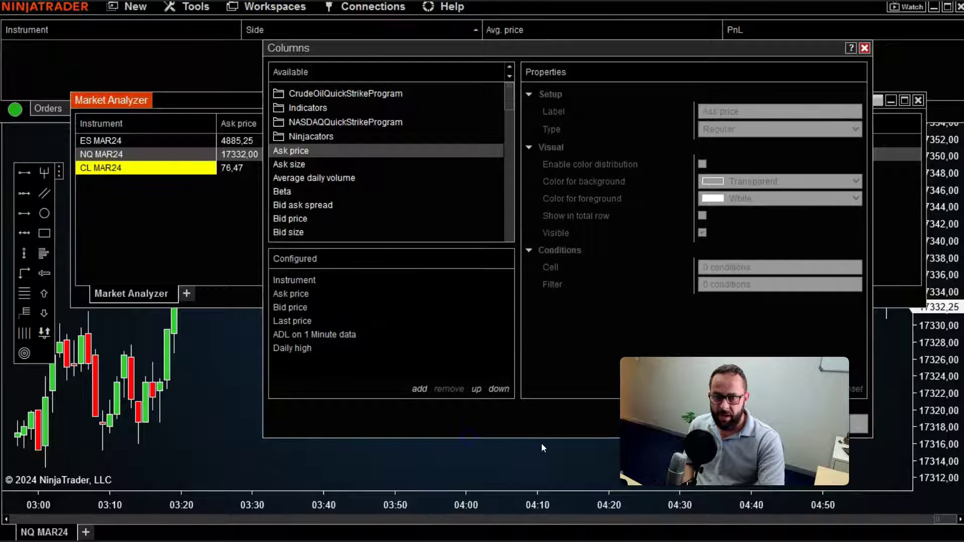
- Examine the setup, visual and condition properties of the configured ADL on 1 Minute data column
{"action": "left_click", "coordinate": [372, 381]}
{"action": "left_click", "coordinate": [396, 337]}
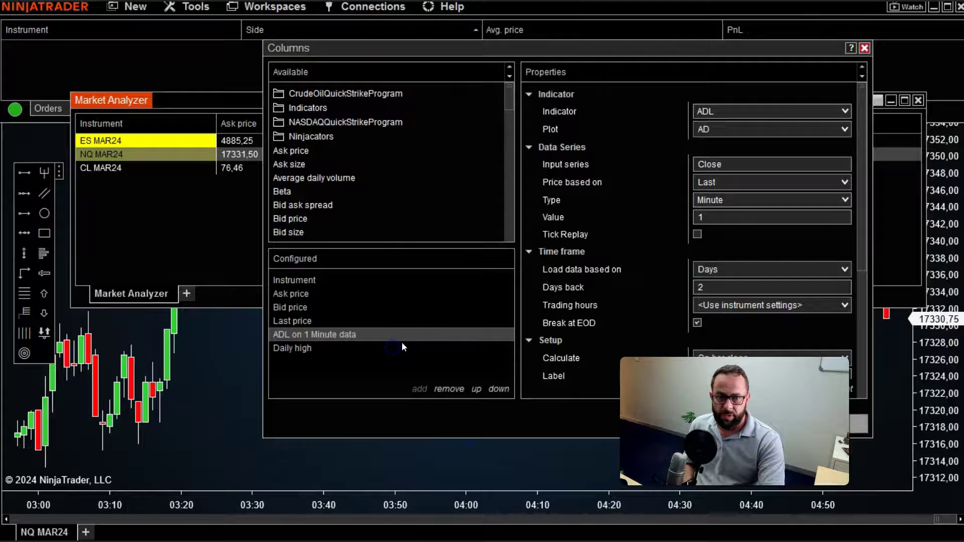
{"action": "left_click_drag", "start_coordinate": [549, 54], "coordinate": [395, 29]}
{"action": "scroll", "coordinate": [492, 244], "scroll_direction": "down", "scroll_amount": 4}
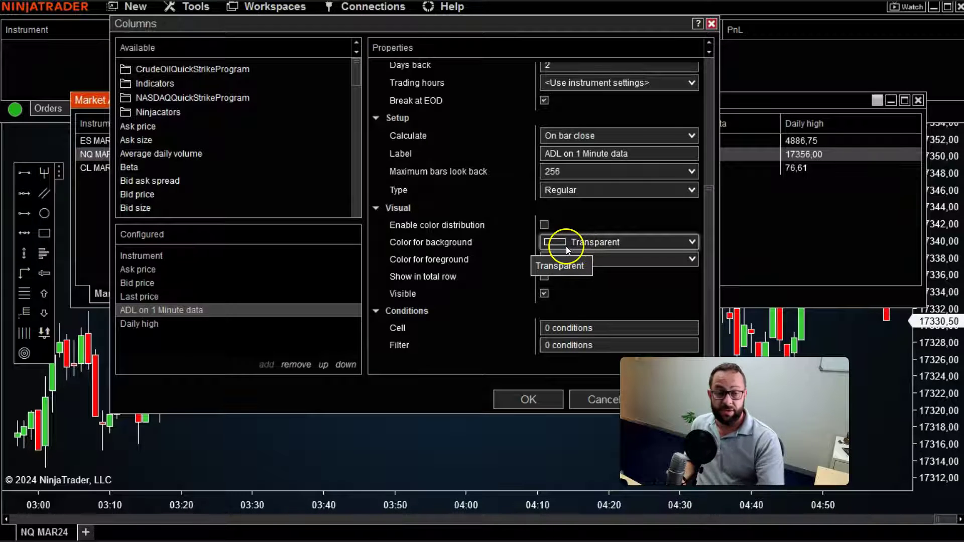
{"action": "left_click", "coordinate": [554, 276]}
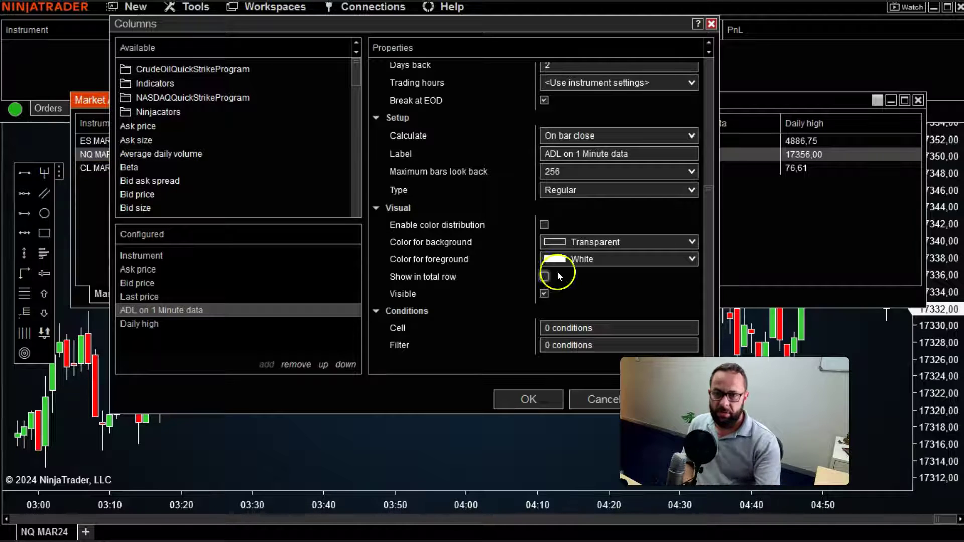
- Remove the ADL on 1 Minute data column from the configured columns and confirm the setup
{"action": "left_click", "coordinate": [154, 325]}
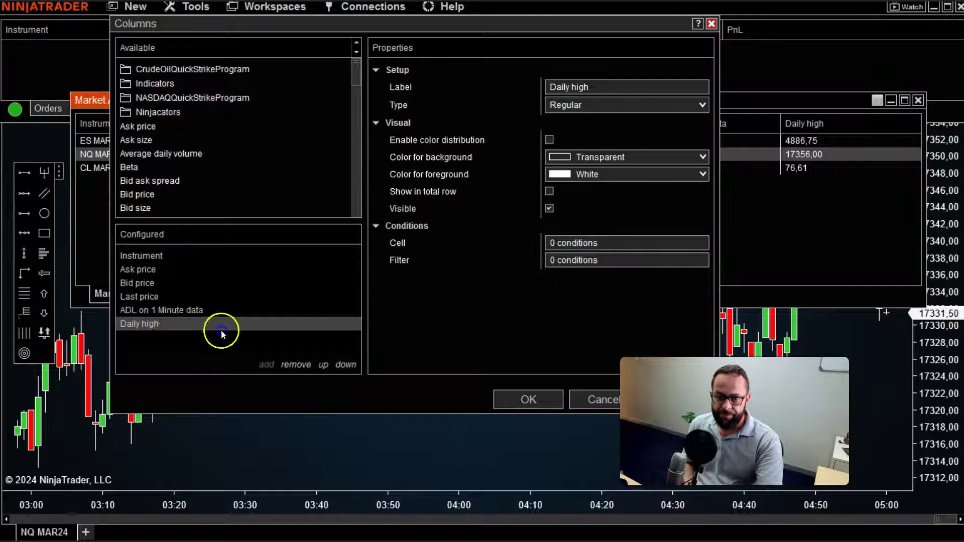
{"action": "left_click", "coordinate": [201, 311]}
{"action": "left_click", "coordinate": [296, 365]}
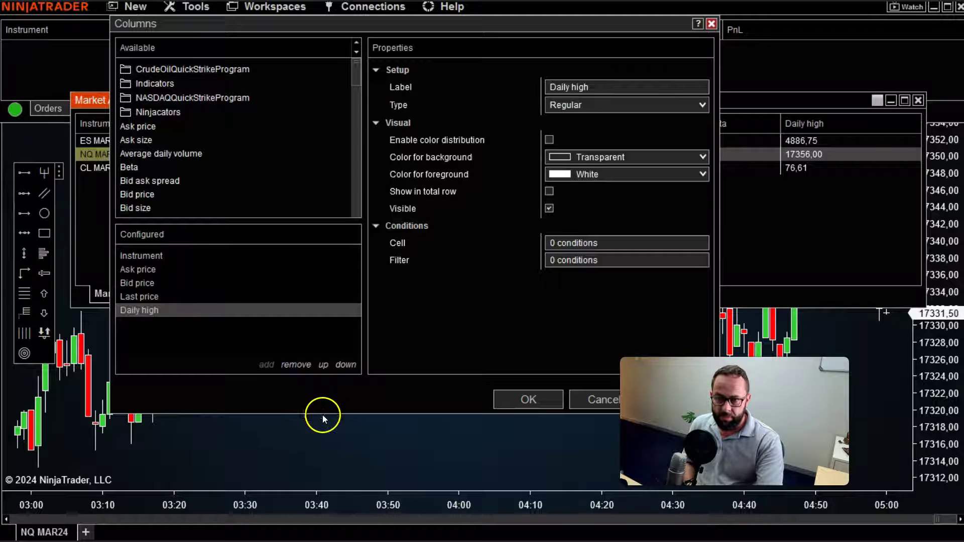
{"action": "left_click", "coordinate": [529, 401]}
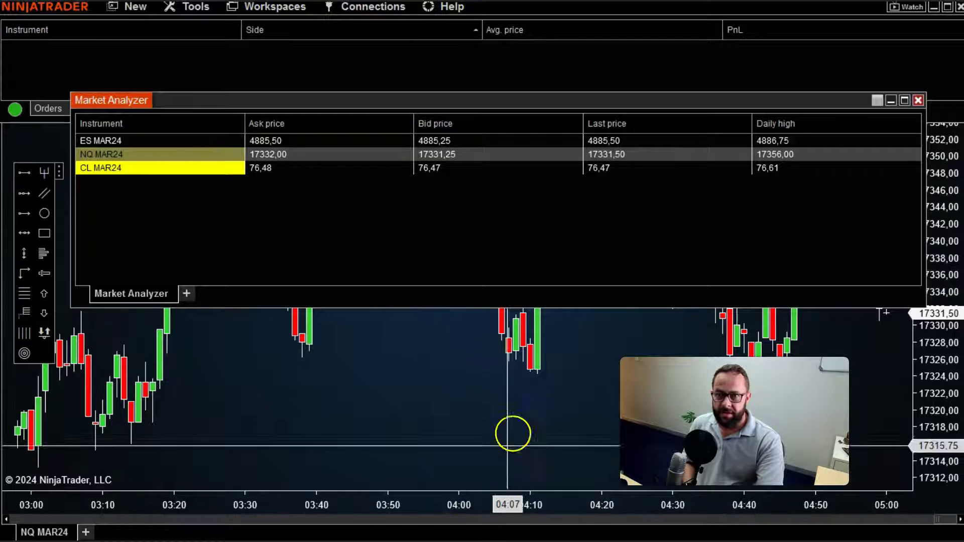
- Move the CL MAR24 row to the top of the instrument list, above ES MAR24
{"action": "left_click", "coordinate": [124, 171]}
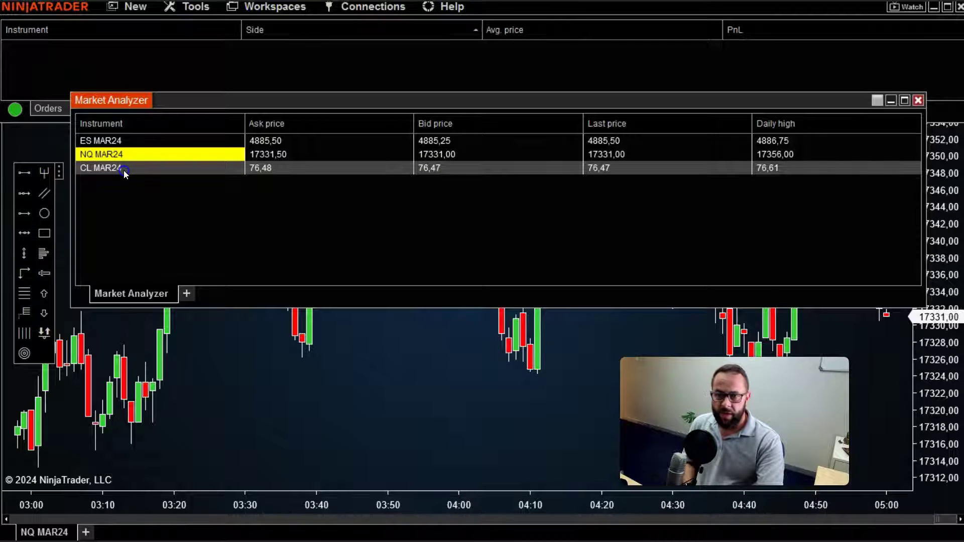
{"action": "left_click_drag", "start_coordinate": [124, 171], "coordinate": [135, 143]}
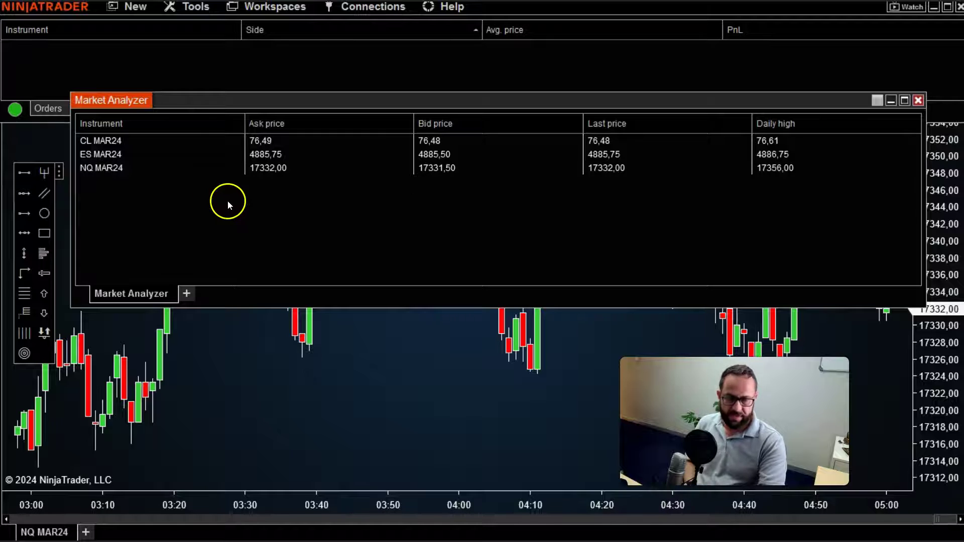
- Add a label row above CL MAR24 and name it Futures
{"action": "right_click", "coordinate": [179, 145]}
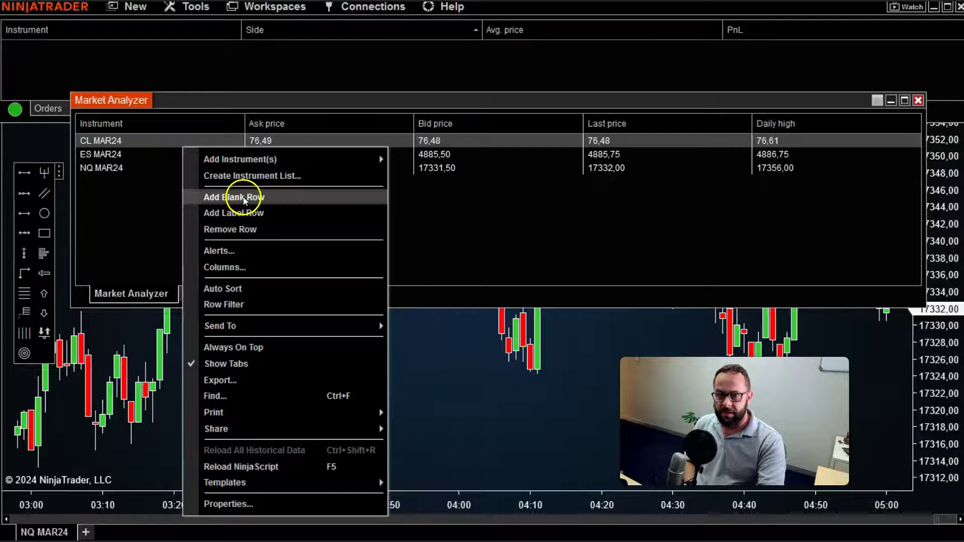
{"action": "left_click", "coordinate": [242, 213]}
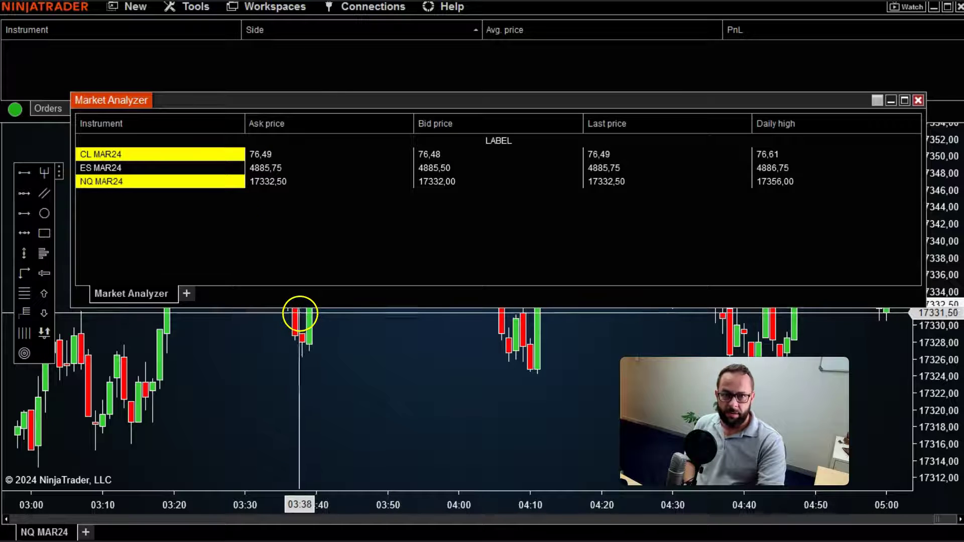
{"action": "left_click", "coordinate": [506, 141]}
{"action": "left_click", "coordinate": [506, 141]}
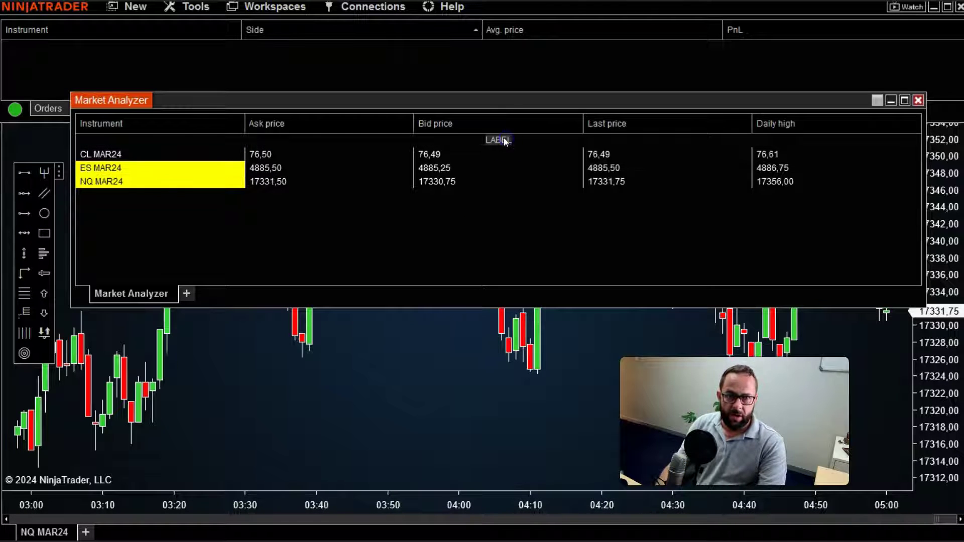
{"action": "type", "text": "Futures"}
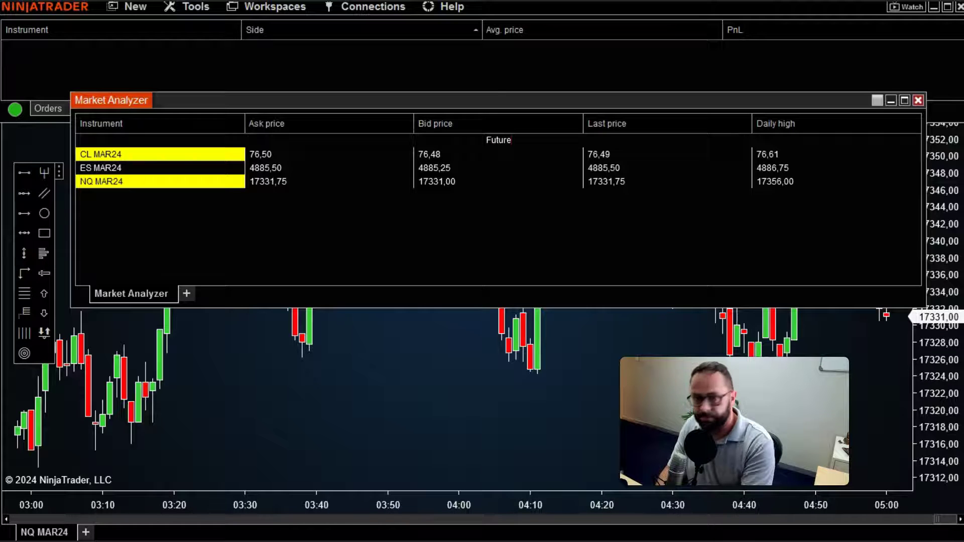
{"action": "left_click", "coordinate": [489, 173]}
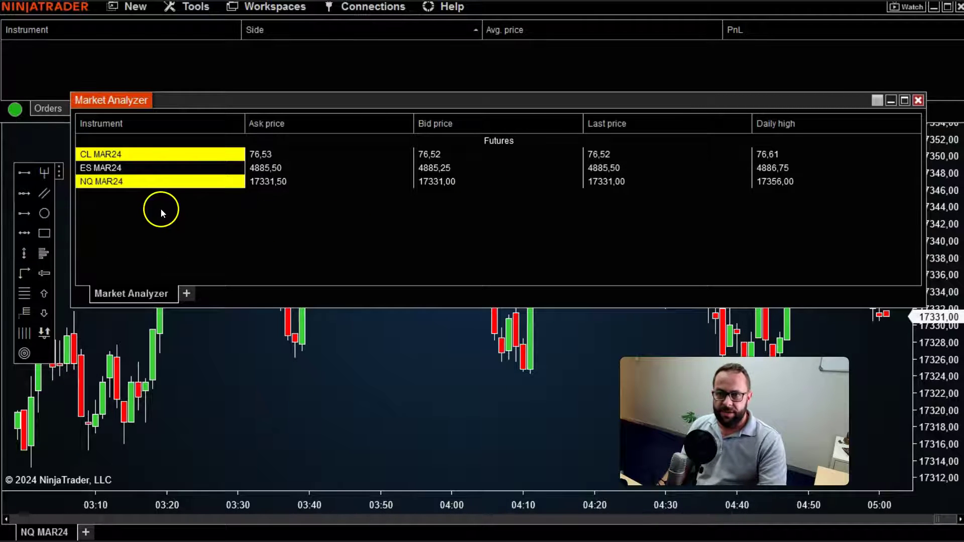
{"action": "left_click", "coordinate": [115, 200]}
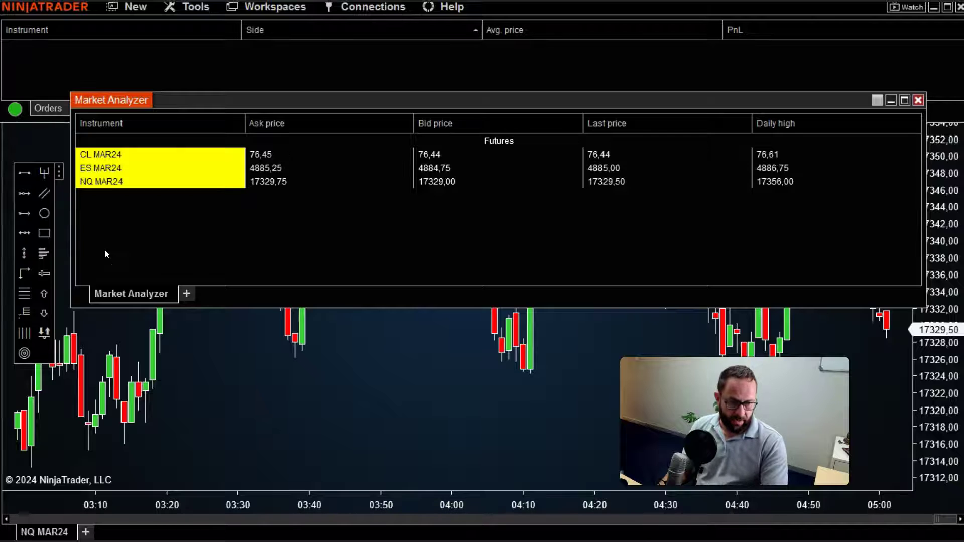
{"action": "mouse_move", "coordinate": [105, 249]}
{"action": "left_mouse_down"}
{"action": "mouse_move", "coordinate": [98, 200]}
{"action": "mouse_move", "coordinate": [180, 265]}
{"action": "mouse_move", "coordinate": [163, 222]}
{"action": "left_mouse_up"}
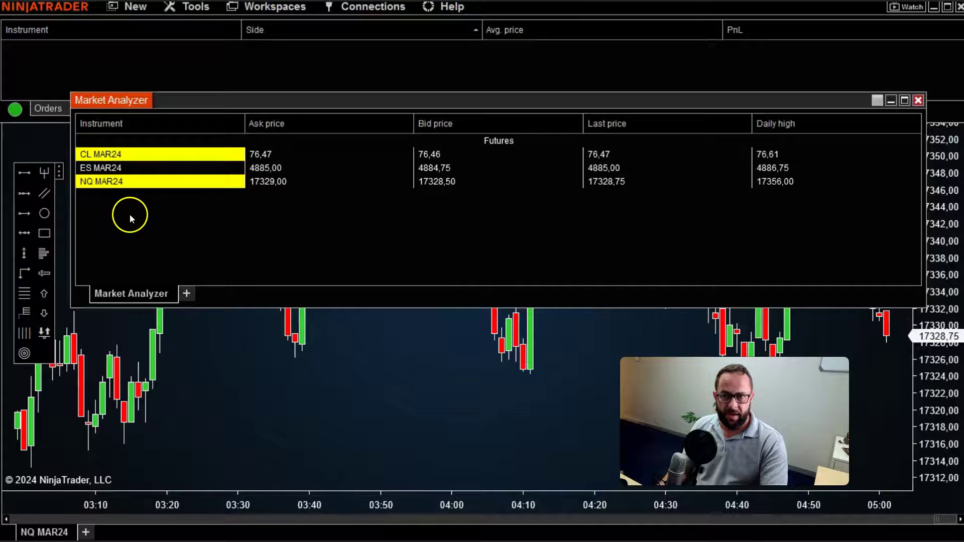
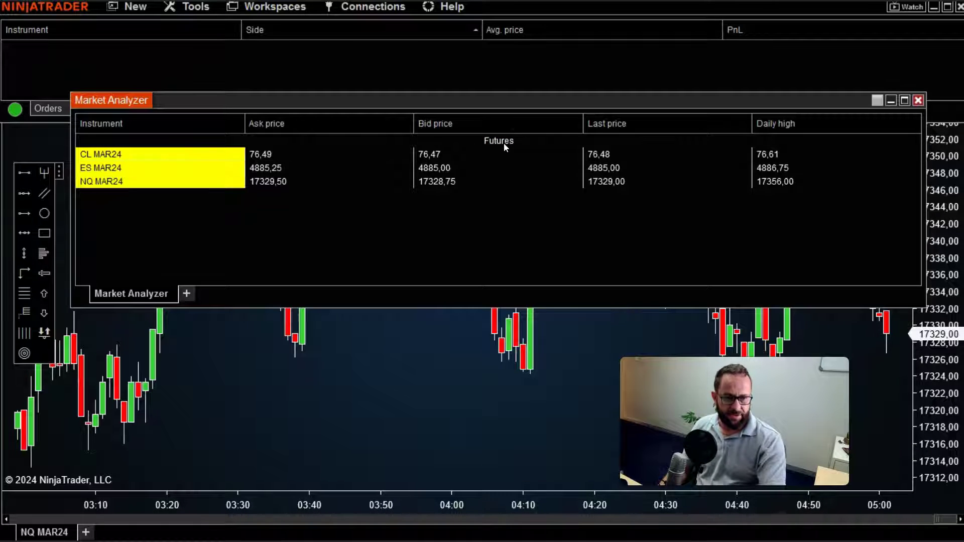
- Set the Market Analyzer's label row background color to CornflowerBlue and apply the change
{"action": "right_click", "coordinate": [504, 142]}
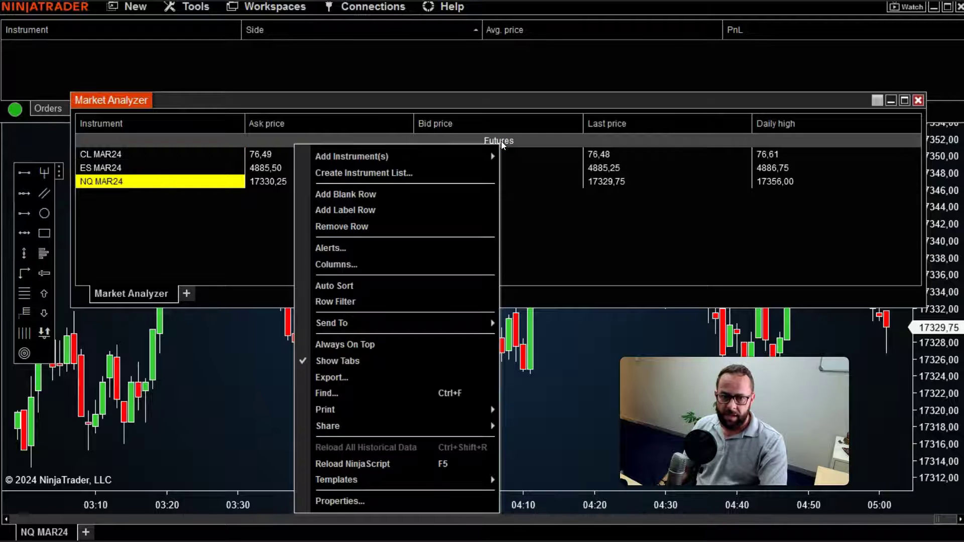
{"action": "left_click", "coordinate": [352, 500]}
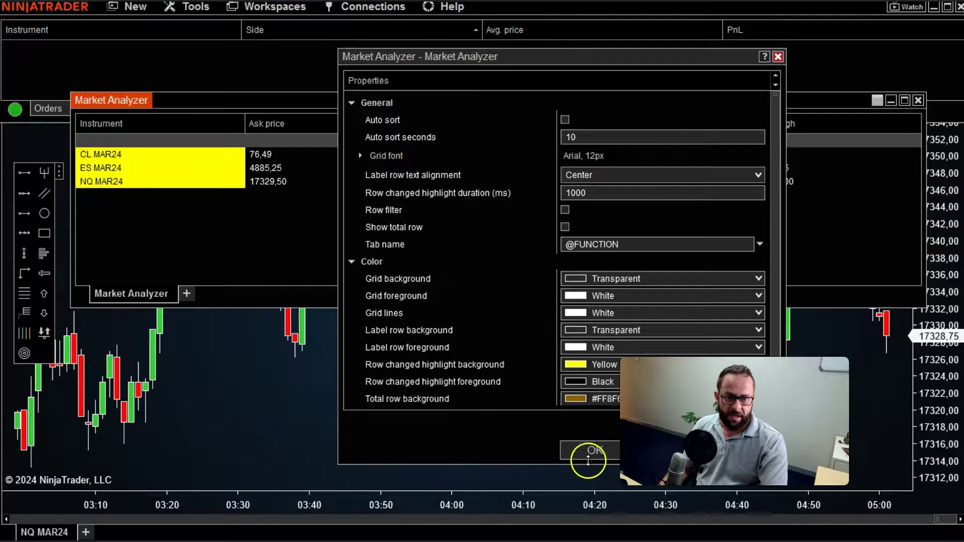
{"action": "left_click_drag", "start_coordinate": [511, 58], "coordinate": [213, 82]}
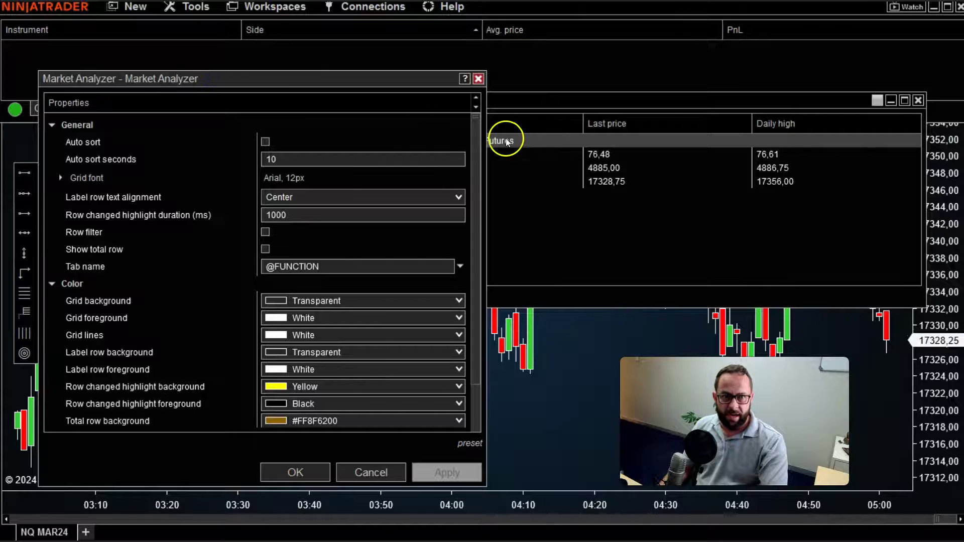
{"action": "scroll", "coordinate": [323, 304], "scroll_direction": "down", "scroll_amount": 3}
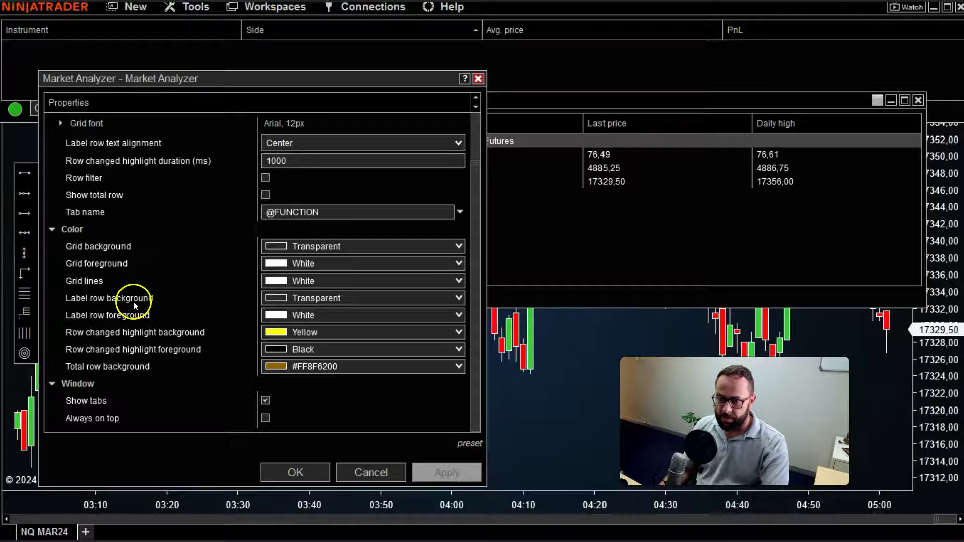
{"action": "left_click", "coordinate": [459, 299]}
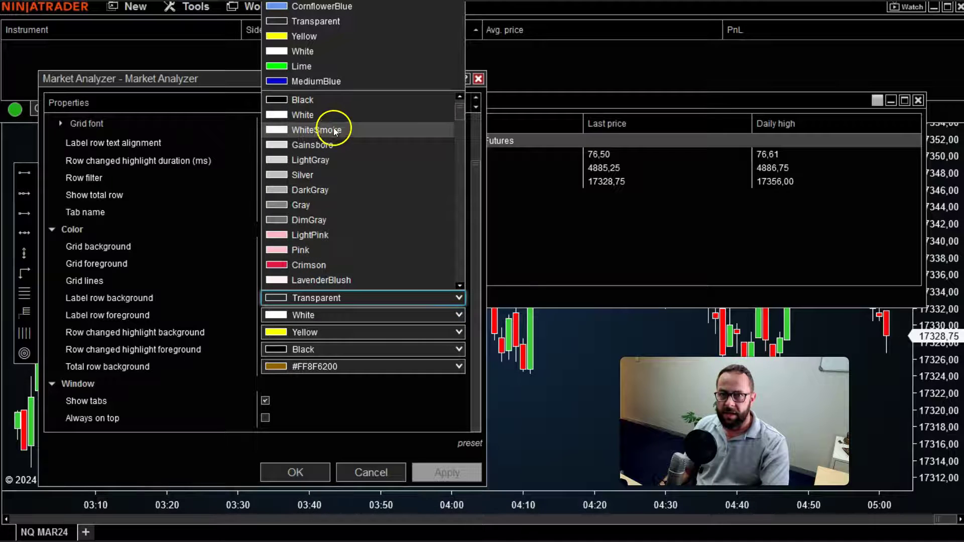
{"action": "left_click", "coordinate": [309, 8]}
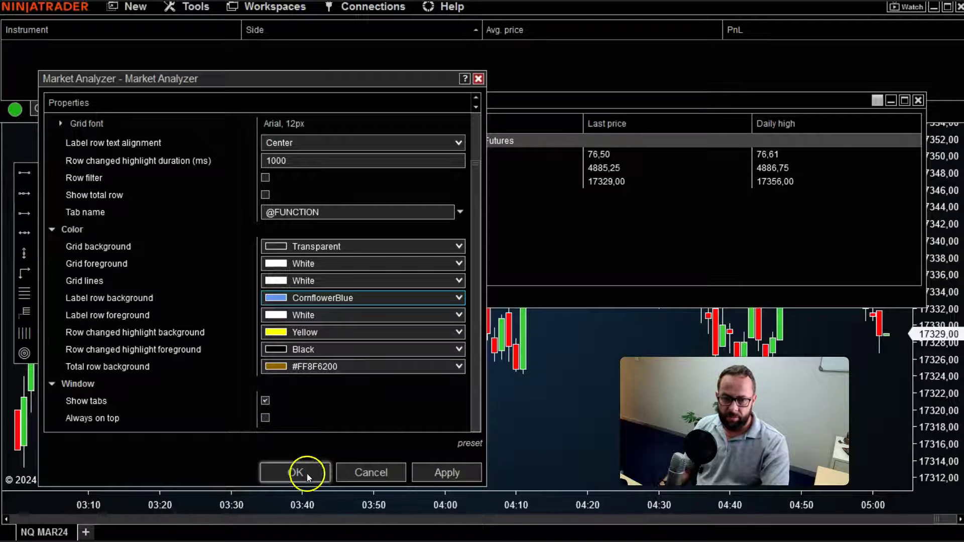
{"action": "left_click", "coordinate": [456, 474]}
{"action": "left_click", "coordinate": [292, 474]}
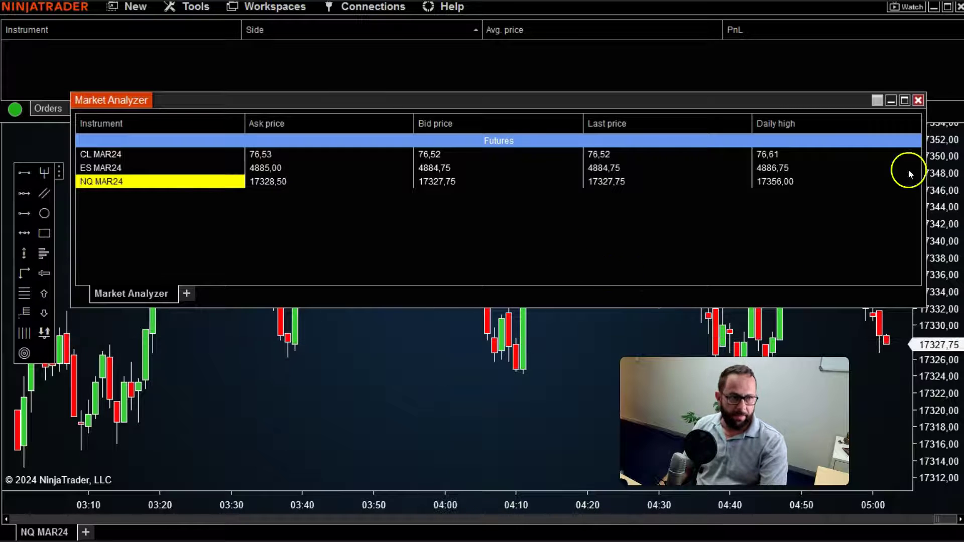
- Close the current Market Analyzer window and open a new, empty Market Analyzer above the chart
{"action": "left_click", "coordinate": [918, 100]}
{"action": "left_click", "coordinate": [382, 314]}
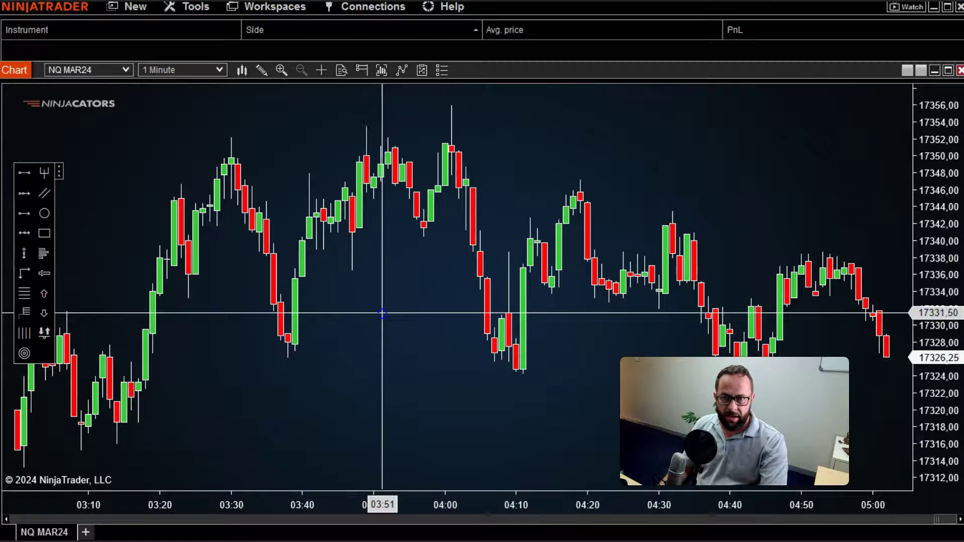
{"action": "left_click_drag", "start_coordinate": [452, 318], "coordinate": [486, 306]}
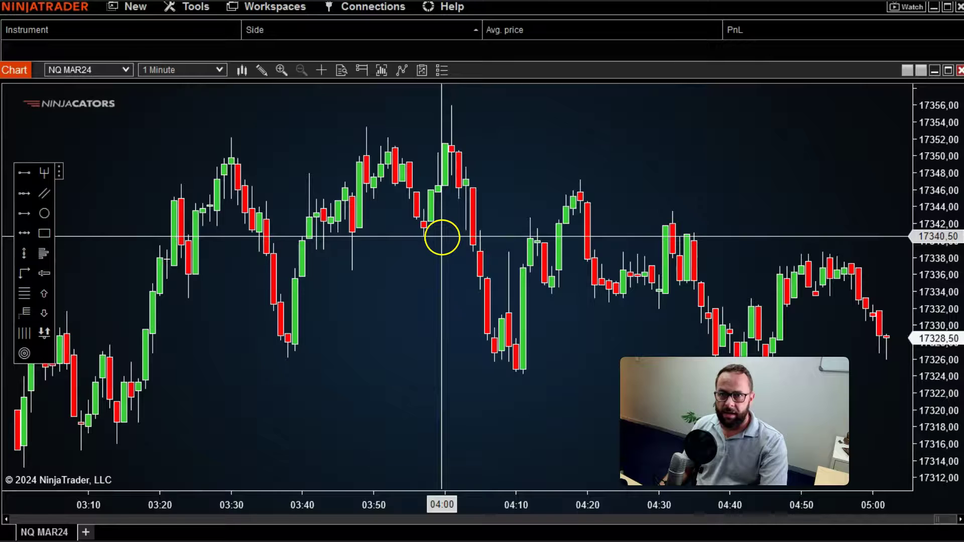
{"action": "left_click", "coordinate": [135, 10]}
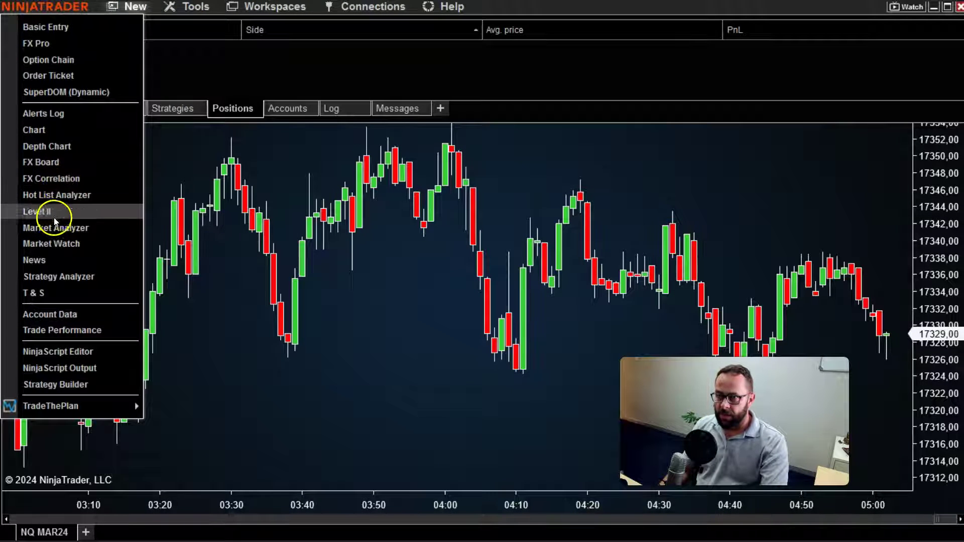
{"action": "left_click", "coordinate": [253, 243]}
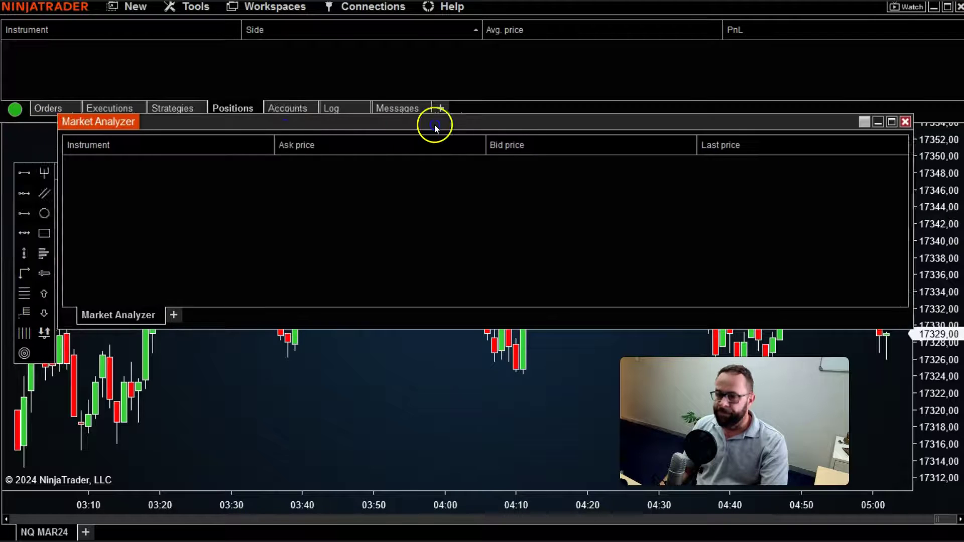
{"action": "left_click_drag", "start_coordinate": [435, 122], "coordinate": [428, 88]}
- Add the VolumeSpreadScanner column from the Ninjacators VolumeSpreadScalper indicators to the new analyzer's configured columns
{"action": "right_click", "coordinate": [195, 144]}
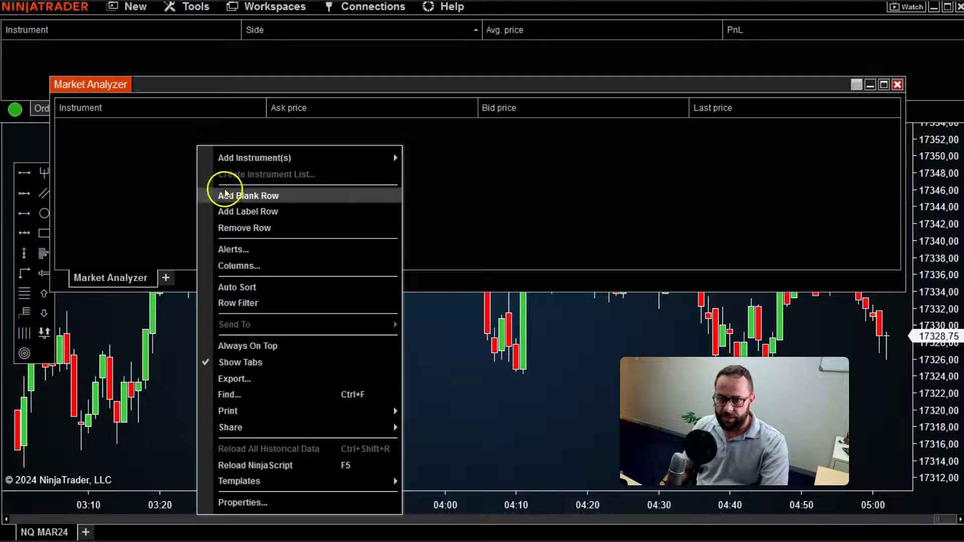
{"action": "left_click", "coordinate": [235, 267]}
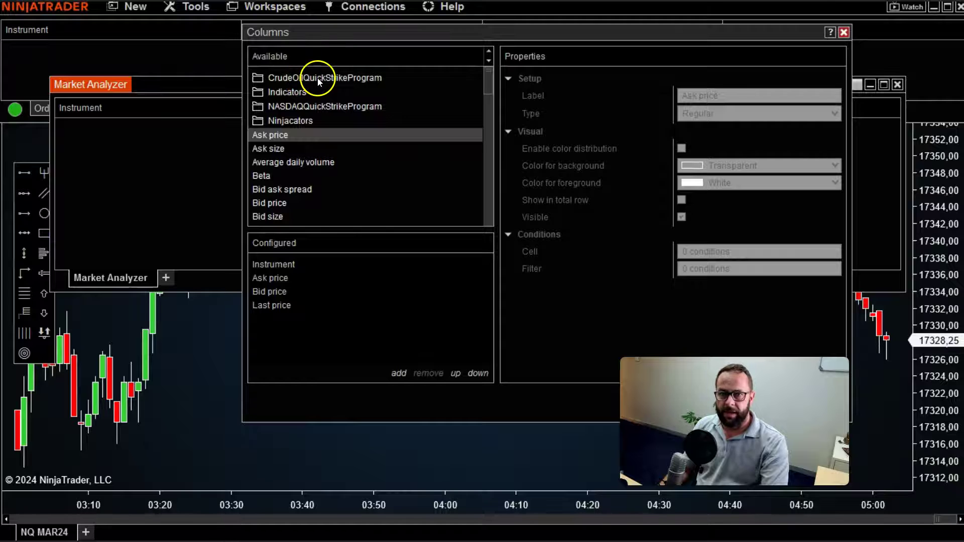
{"action": "left_click", "coordinate": [487, 89]}
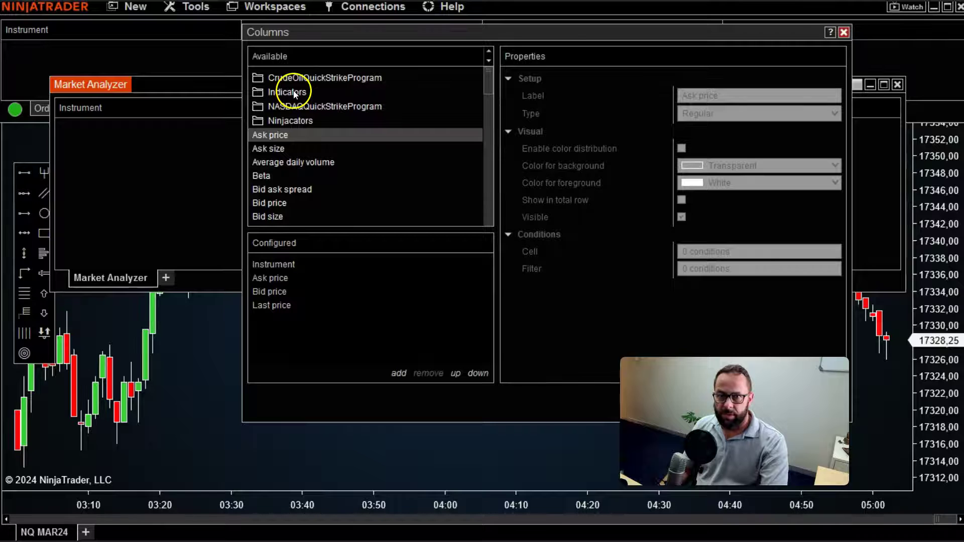
{"action": "left_click", "coordinate": [287, 120]}
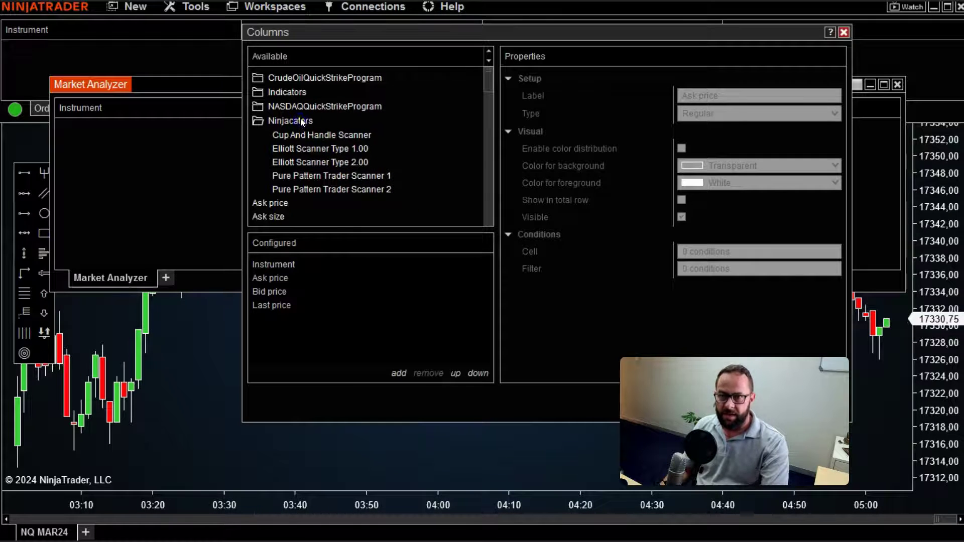
{"action": "left_click", "coordinate": [300, 93]}
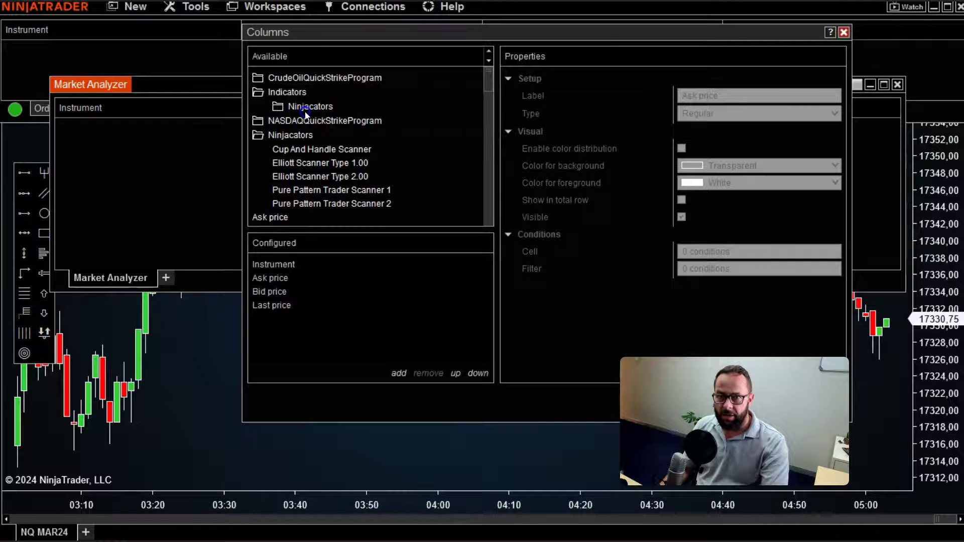
{"action": "left_click", "coordinate": [306, 114]}
{"action": "left_click", "coordinate": [330, 121]}
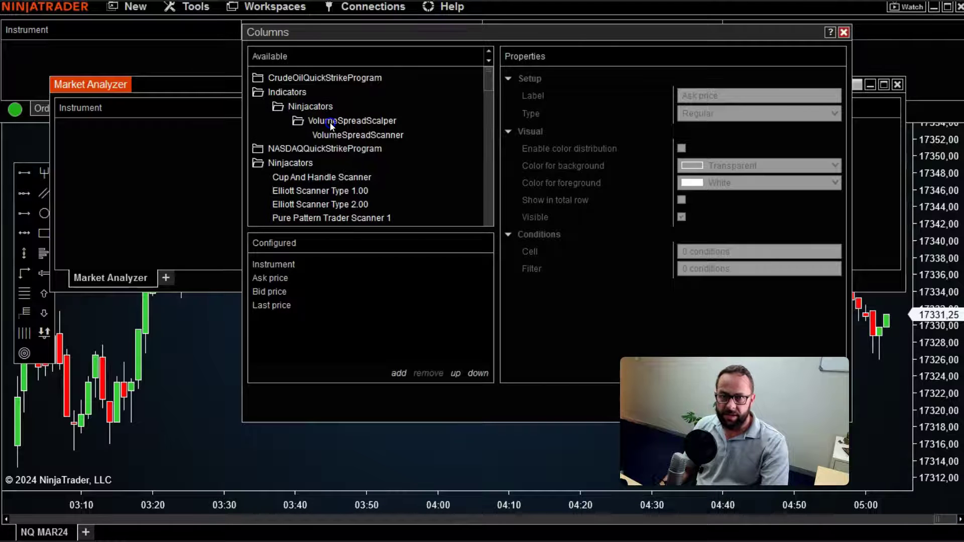
{"action": "left_click", "coordinate": [365, 136]}
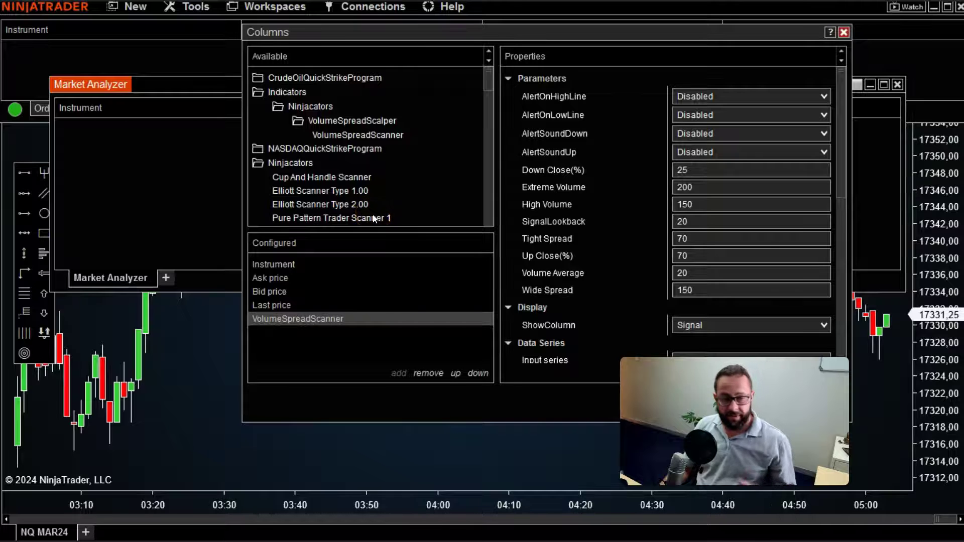
{"action": "left_click", "coordinate": [394, 208]}
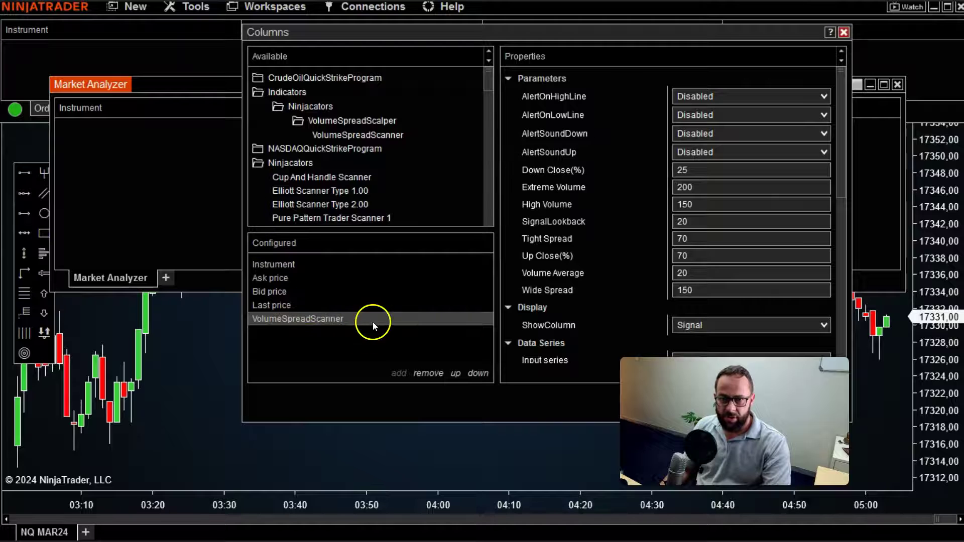
- Remove the Ask price, Bid price and Last price columns from the configured columns
{"action": "left_click", "coordinate": [281, 278]}
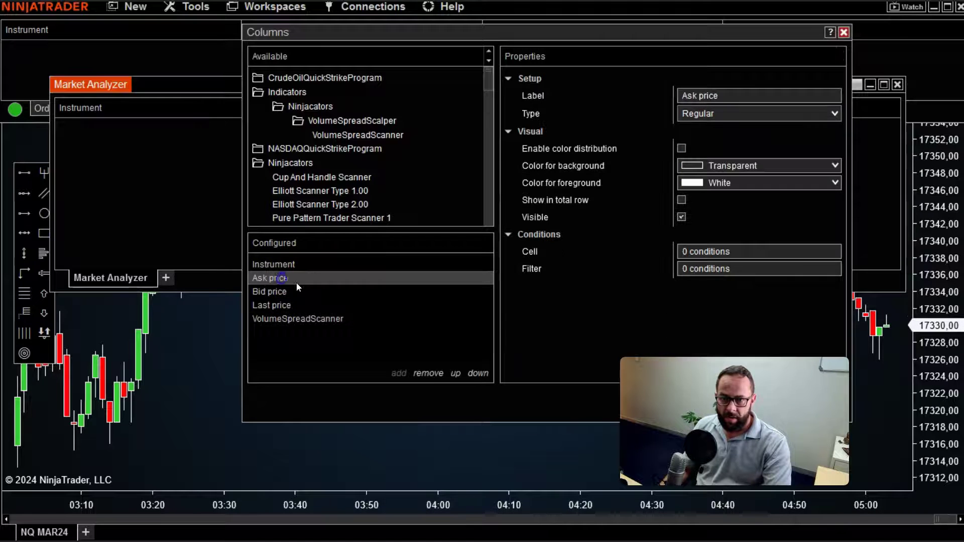
{"action": "left_click", "coordinate": [421, 374]}
{"action": "left_click", "coordinate": [423, 375]}
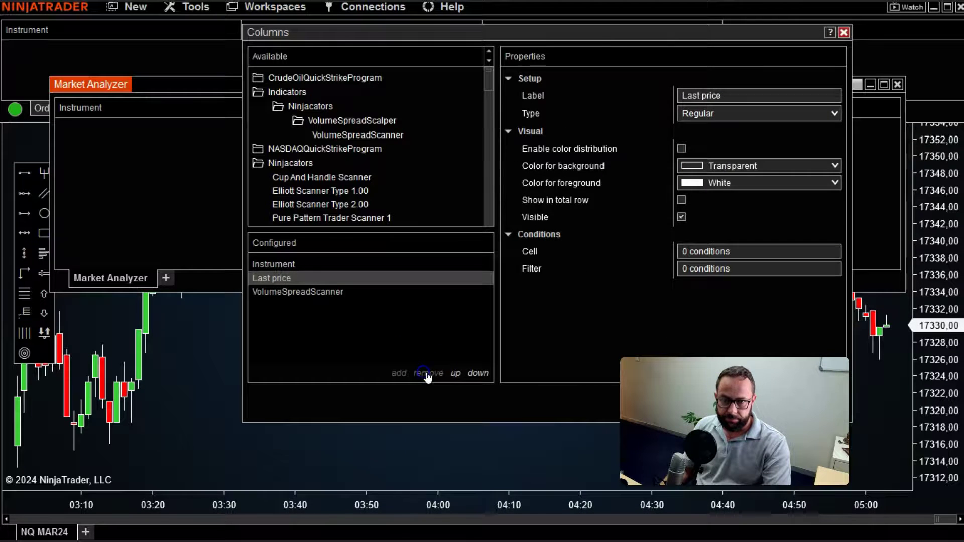
{"action": "left_click", "coordinate": [426, 375]}
- Set the VolumeSpreadScanner's minute data series value to 1 and confirm the column setup
{"action": "left_click_drag", "start_coordinate": [570, 32], "coordinate": [399, 37]}
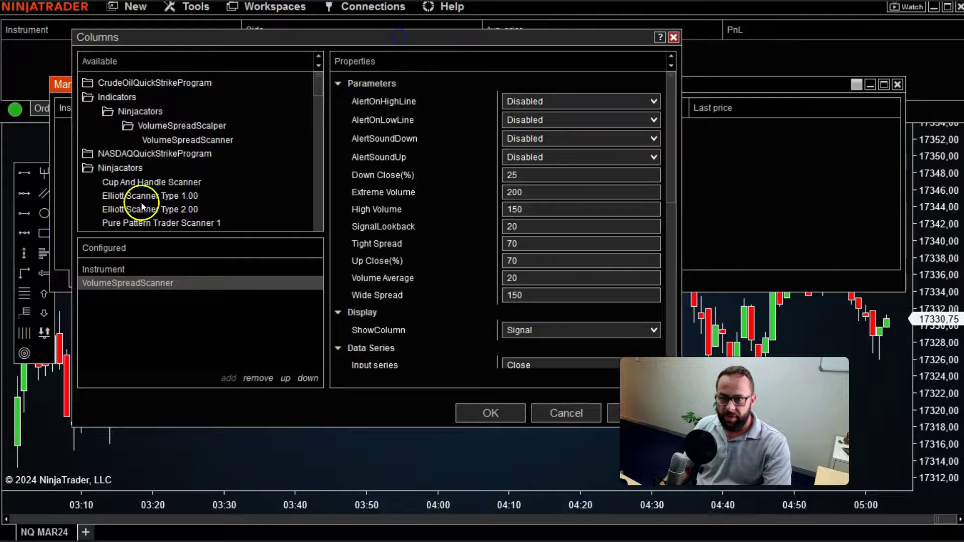
{"action": "scroll", "coordinate": [560, 172], "scroll_direction": "down", "scroll_amount": 2}
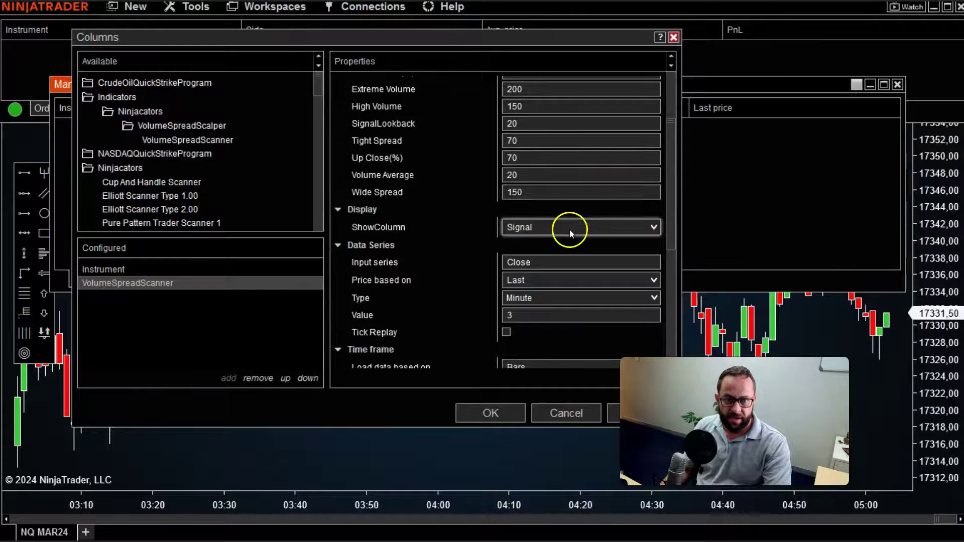
{"action": "scroll", "coordinate": [582, 238], "scroll_direction": "down", "scroll_amount": 1}
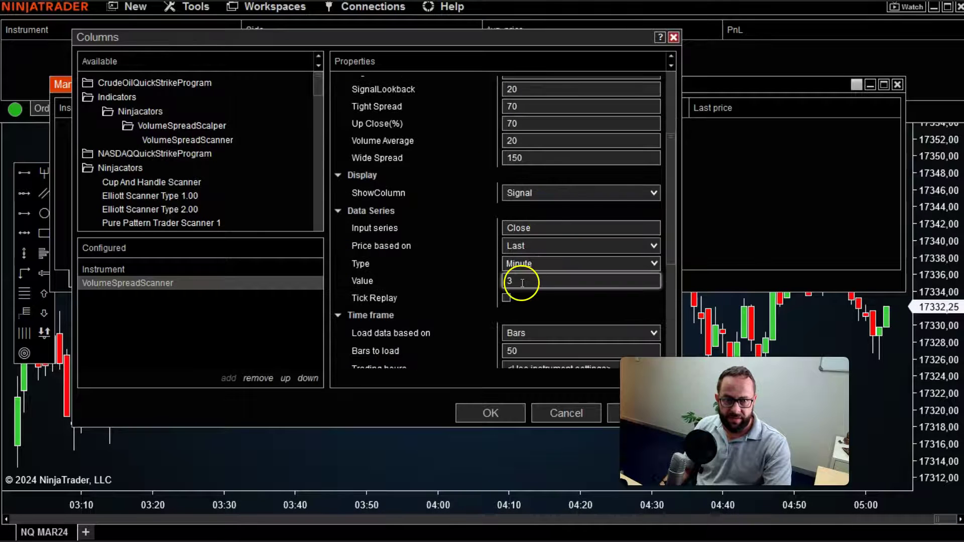
{"action": "type", "text": "1"}
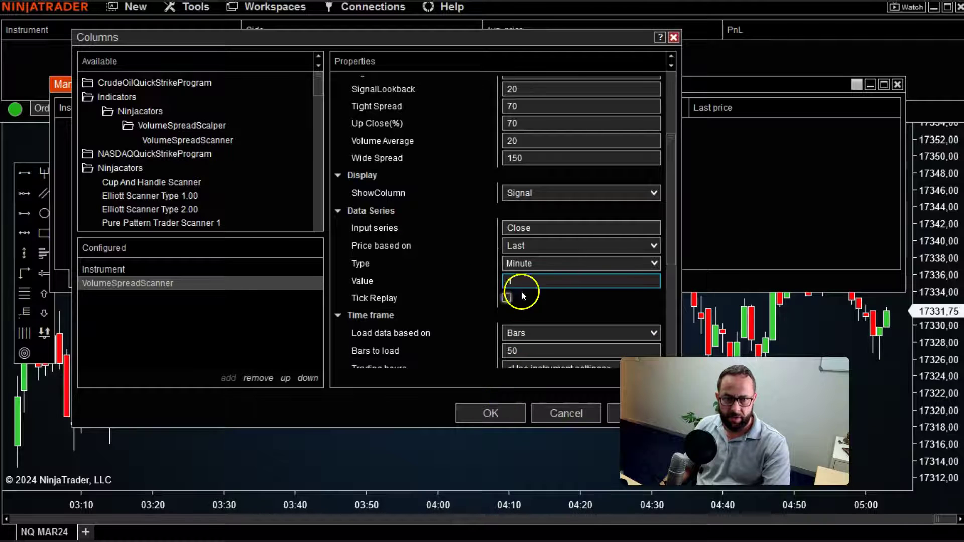
{"action": "left_click", "coordinate": [491, 412]}
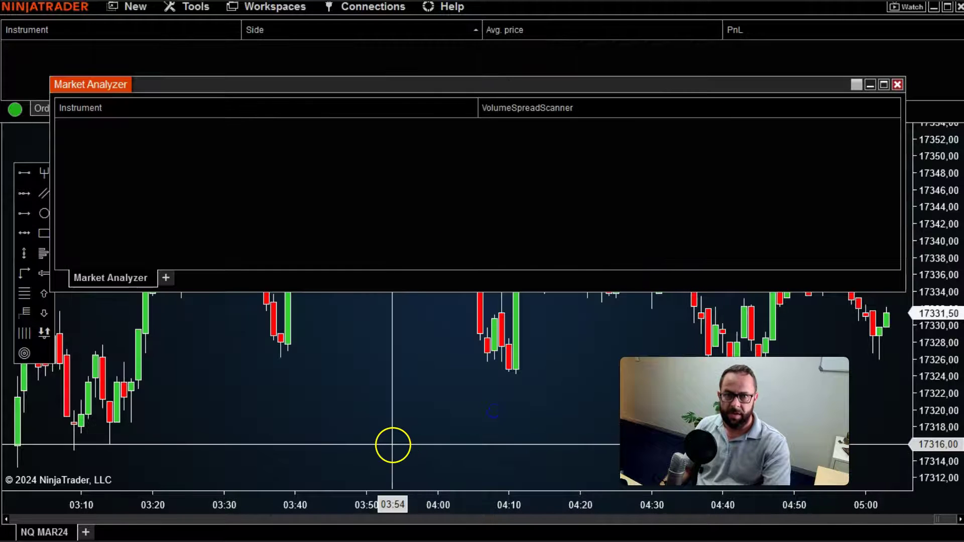
- Add the instruments CL MAR24, NQ MAR24 and ES MAR24 to the new Market Analyzer
{"action": "right_click", "coordinate": [128, 134]}
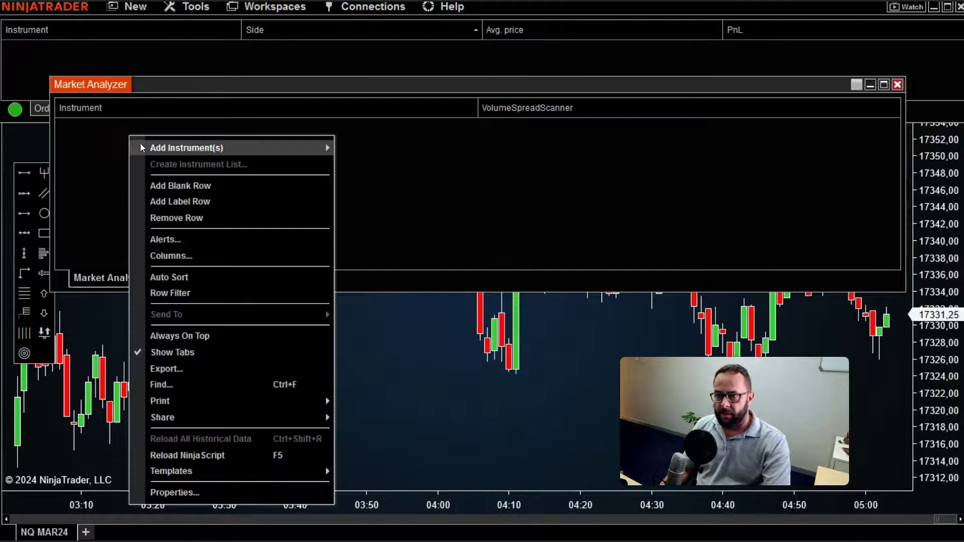
{"action": "mouse_move", "coordinate": [181, 154]}
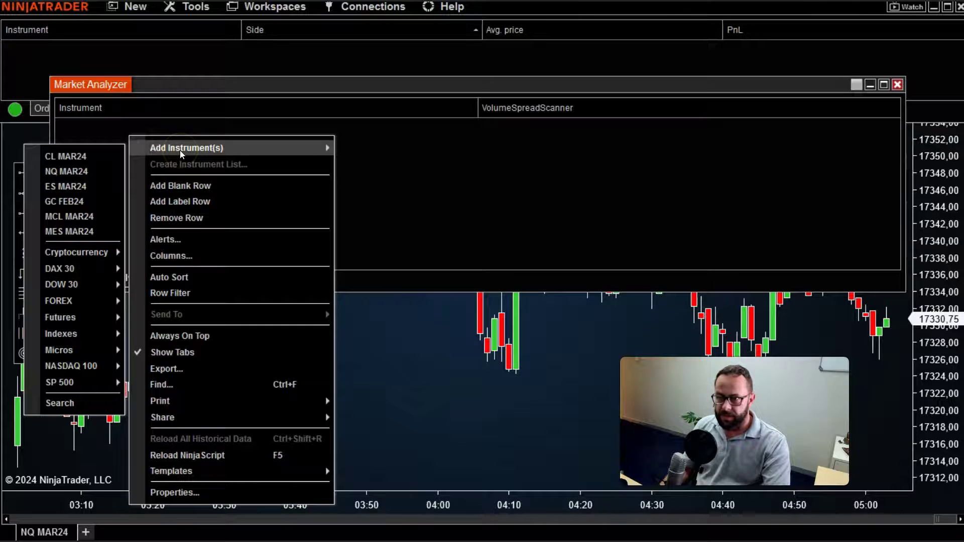
{"action": "left_click", "coordinate": [63, 156]}
{"action": "right_click", "coordinate": [201, 167]}
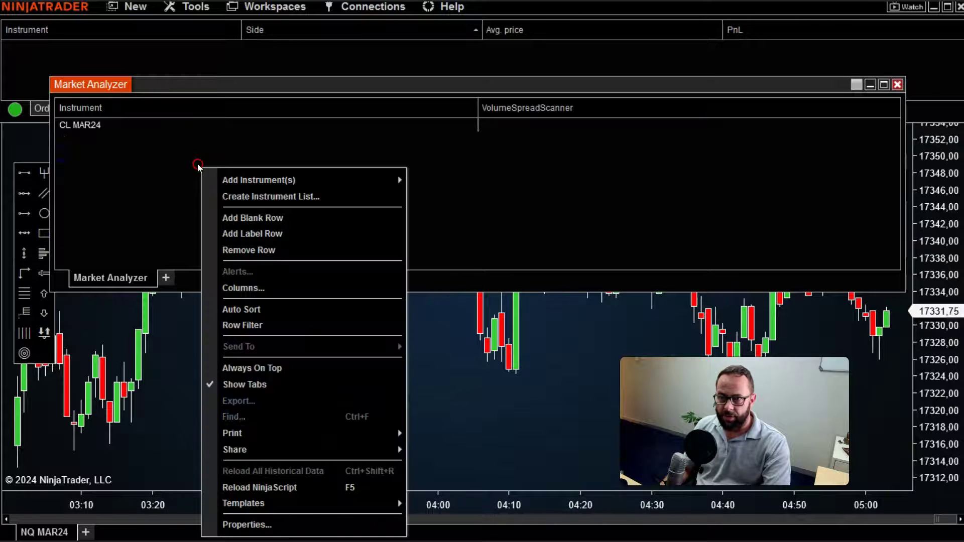
{"action": "mouse_move", "coordinate": [249, 180]}
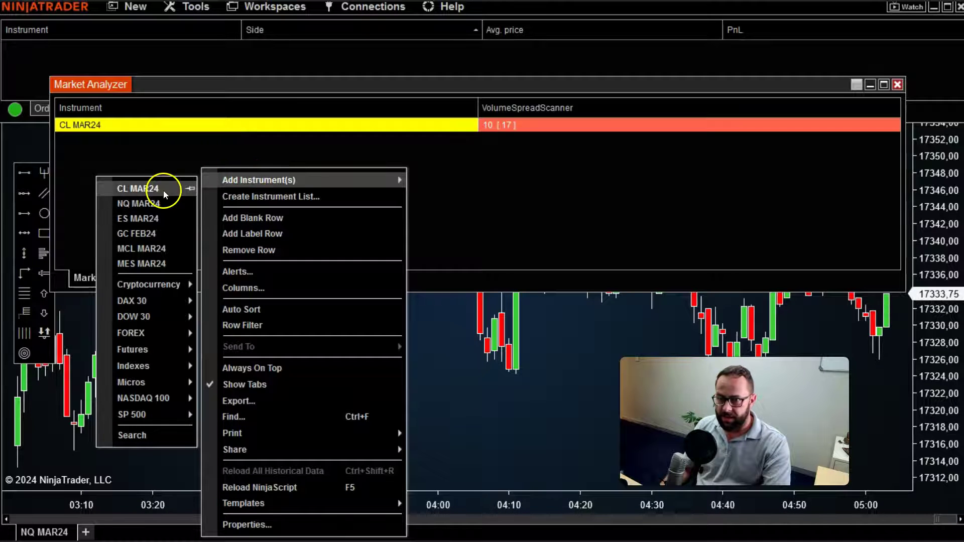
{"action": "left_click", "coordinate": [139, 204]}
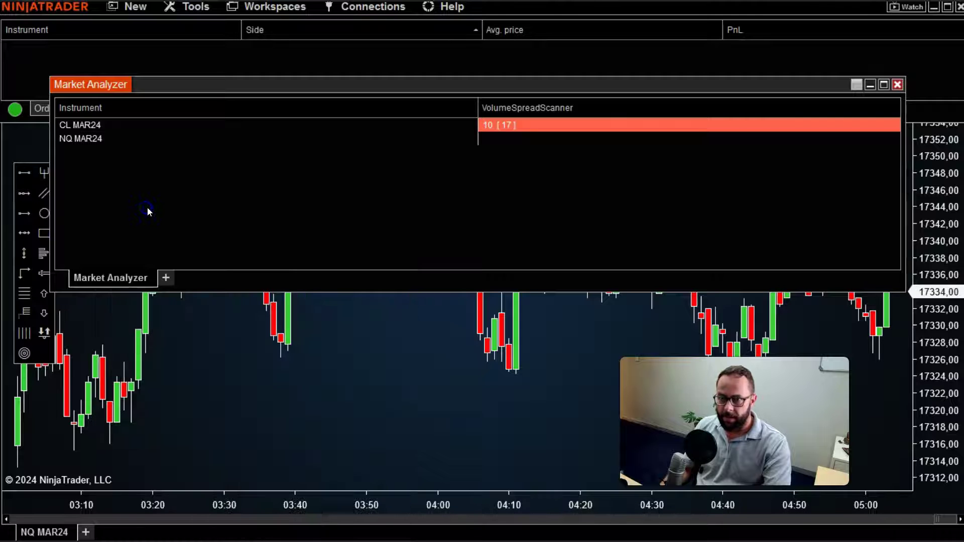
{"action": "right_click", "coordinate": [230, 185]}
{"action": "mouse_move", "coordinate": [117, 191]}
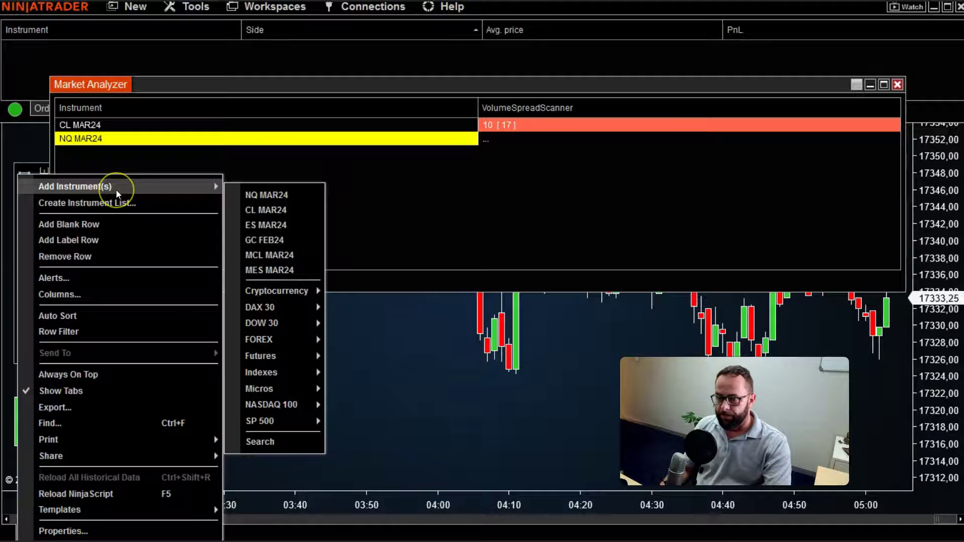
{"action": "left_click", "coordinate": [263, 225]}
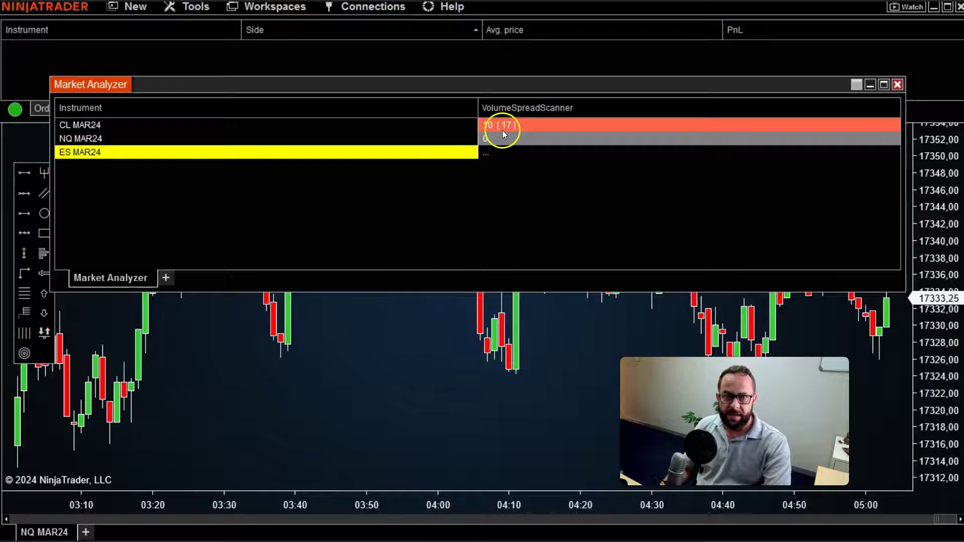
{"action": "left_click", "coordinate": [527, 203]}
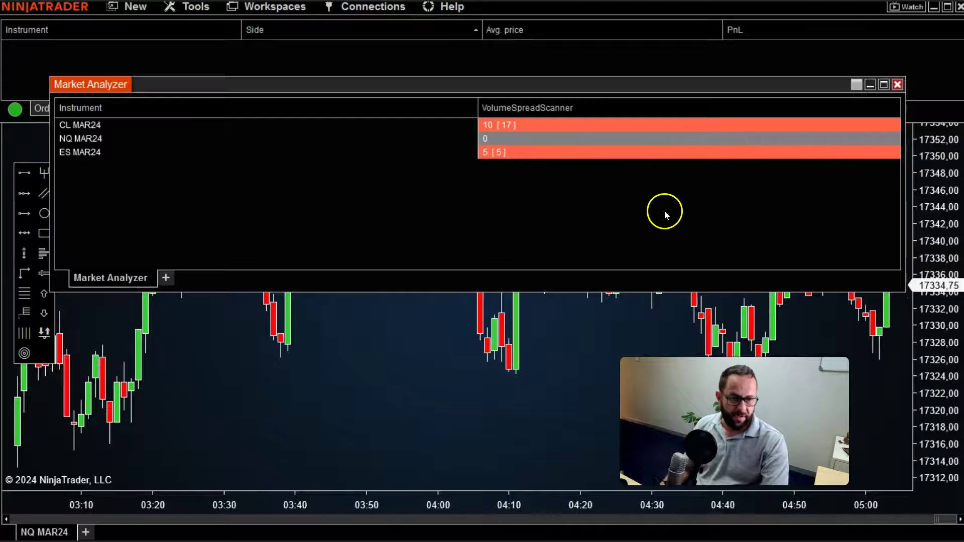
{"action": "left_click", "coordinate": [586, 90]}
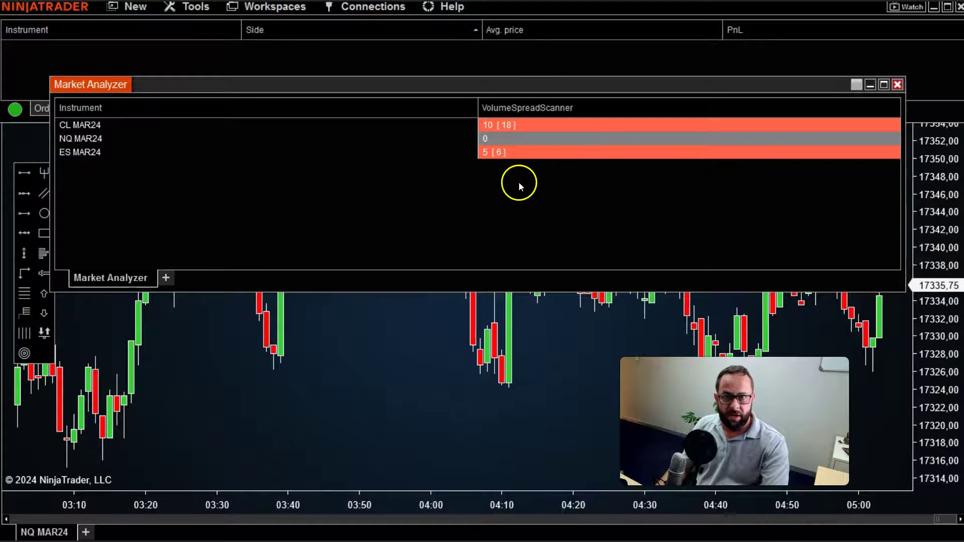
- Move the Market Analyzer off the chart and make the Volume Spread Scalper indicator visible on the NQ MAR24 chart
{"action": "double_click", "coordinate": [526, 89]}
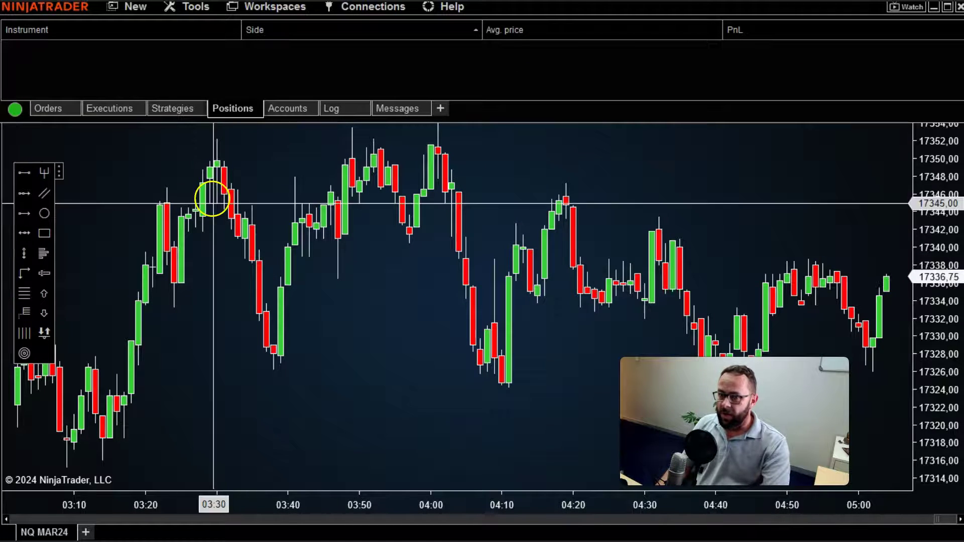
{"action": "right_click", "coordinate": [516, 161]}
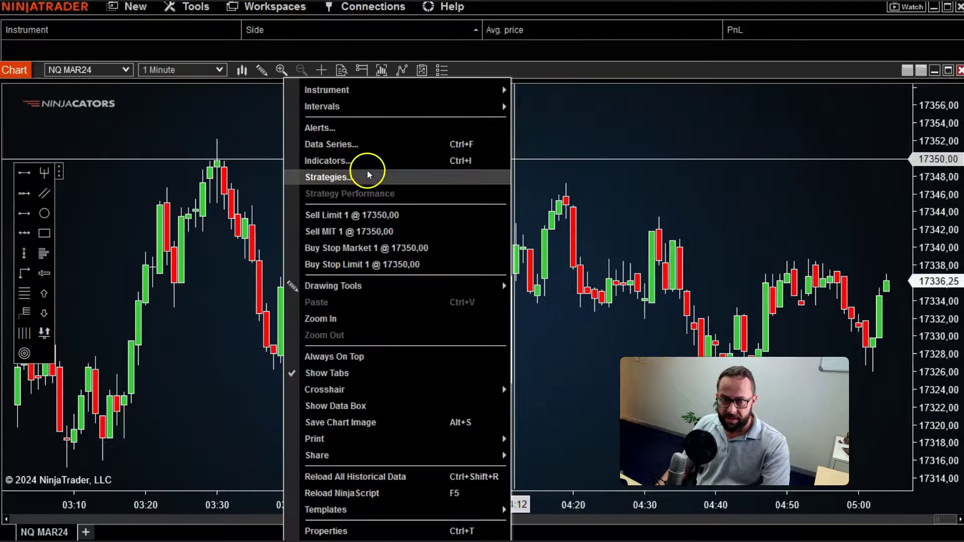
{"action": "left_click", "coordinate": [390, 174]}
{"action": "left_click", "coordinate": [519, 236]}
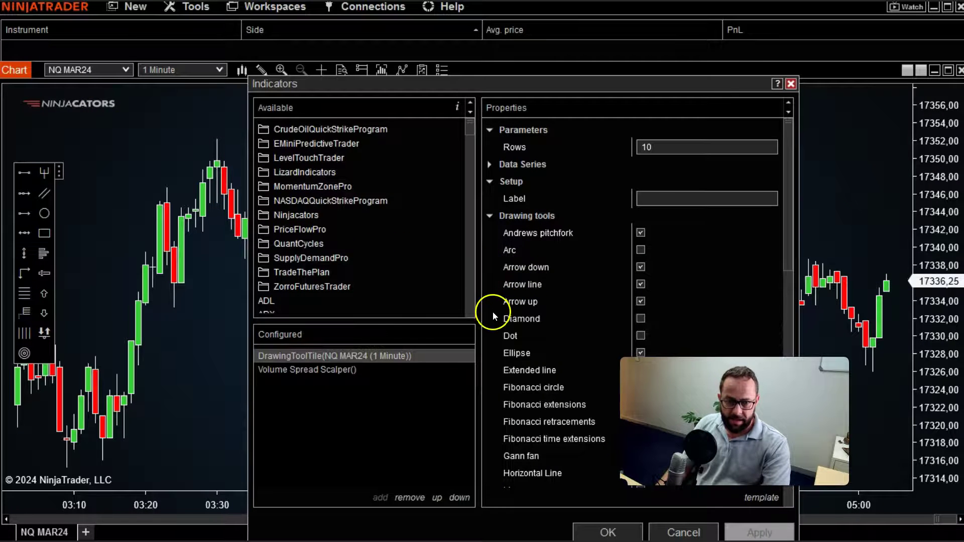
{"action": "left_click", "coordinate": [353, 371]}
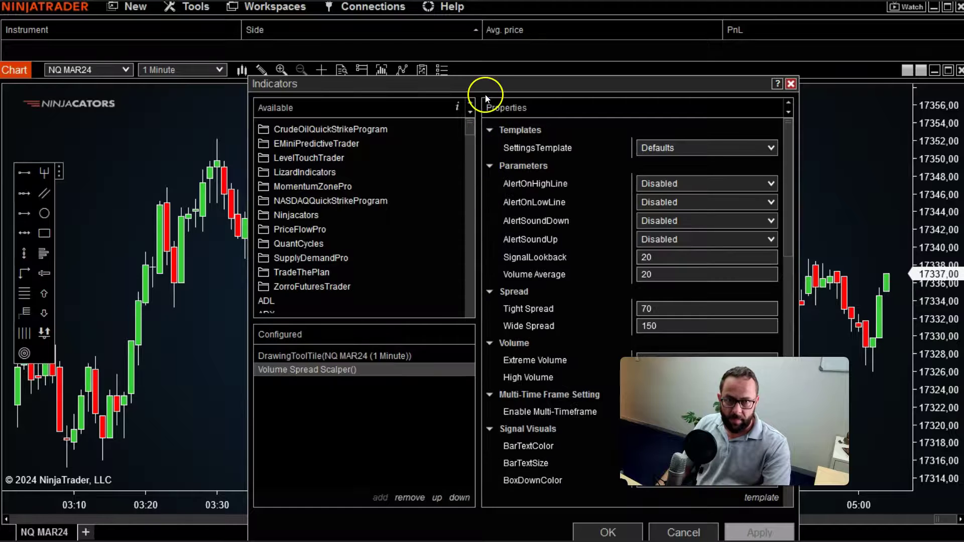
{"action": "left_click_drag", "start_coordinate": [485, 94], "coordinate": [323, 42]}
{"action": "scroll", "coordinate": [439, 277], "scroll_direction": "down", "scroll_amount": 7}
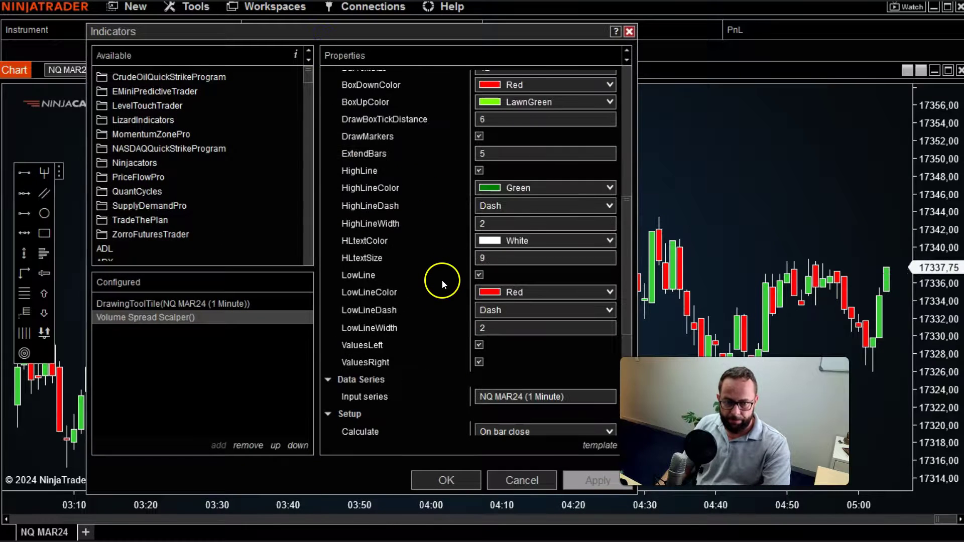
{"action": "scroll", "coordinate": [442, 287], "scroll_direction": "down", "scroll_amount": 3}
{"action": "scroll", "coordinate": [442, 297], "scroll_direction": "down", "scroll_amount": 3}
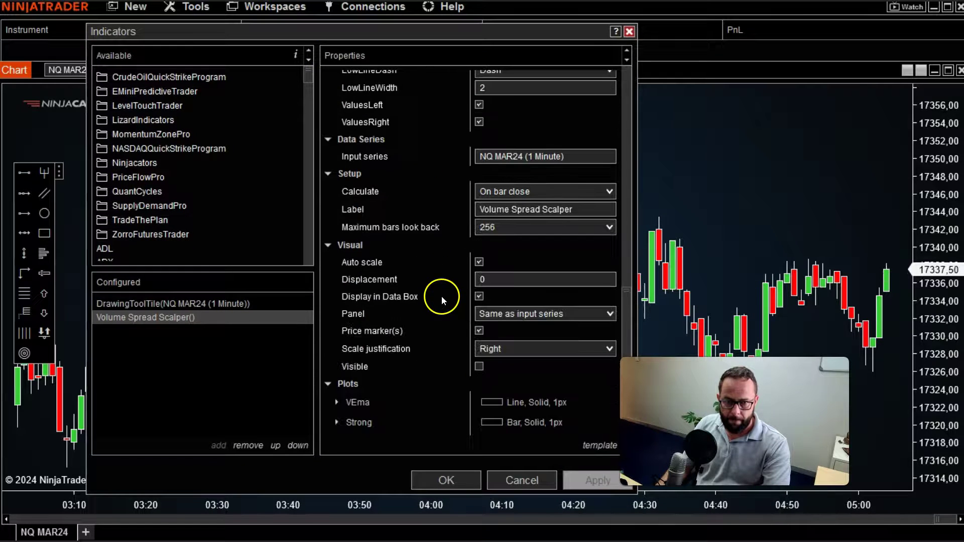
{"action": "left_click", "coordinate": [479, 366]}
{"action": "left_click", "coordinate": [463, 478]}
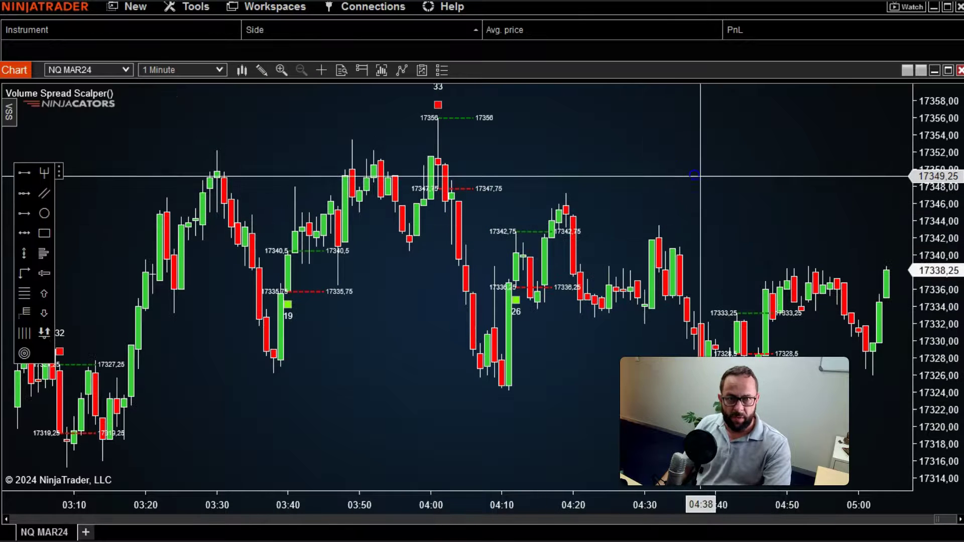
- Examine the Volume Spread Scalper signals and their high and low lines on the NQ MAR24 chart
{"action": "left_click_drag", "start_coordinate": [699, 172], "coordinate": [564, 183]}
{"action": "left_click_drag", "start_coordinate": [940, 169], "coordinate": [940, 176]}
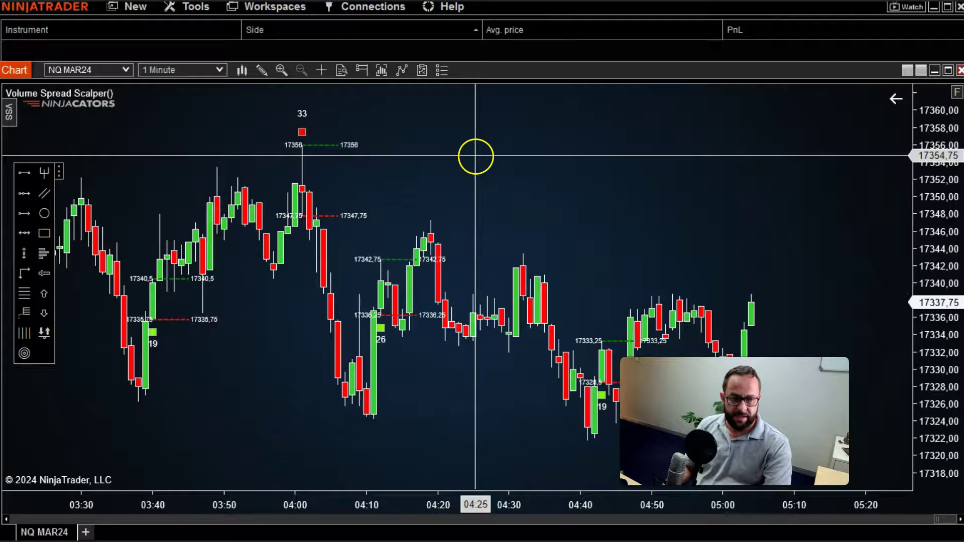
{"action": "left_click_drag", "start_coordinate": [618, 174], "coordinate": [546, 177]}
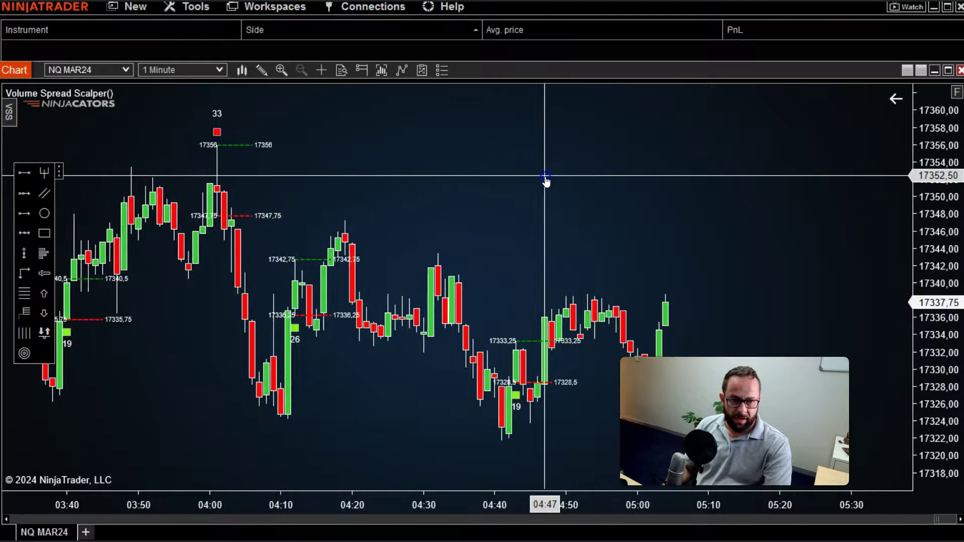
{"action": "left_click_drag", "start_coordinate": [914, 198], "coordinate": [915, 251]}
{"action": "left_click_drag", "start_coordinate": [510, 220], "coordinate": [611, 190]}
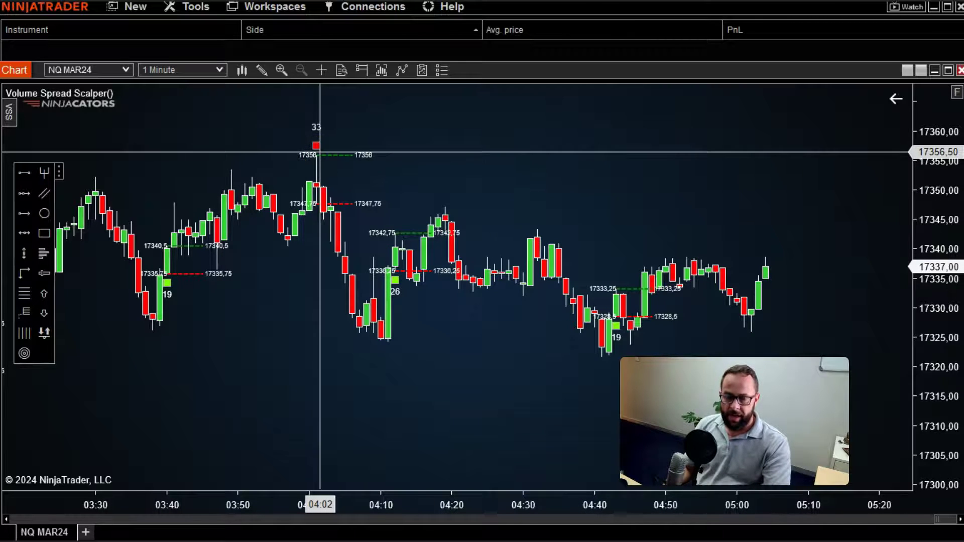
{"action": "left_click_drag", "start_coordinate": [325, 171], "coordinate": [317, 144]}
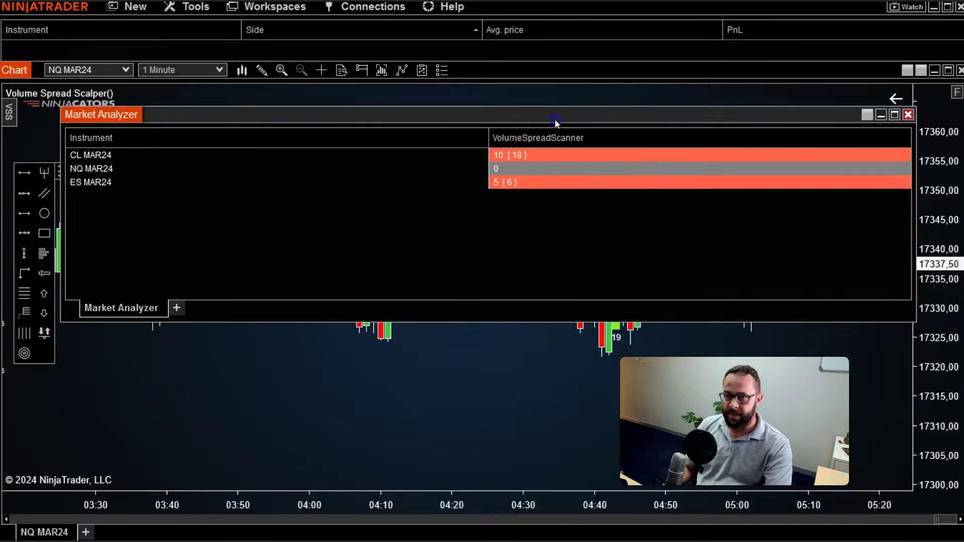
- Compare the VolumeSpreadScanner readings in the Market Analyzer with the recent signals on the NQ MAR24 chart
{"action": "left_click", "coordinate": [532, 128]}
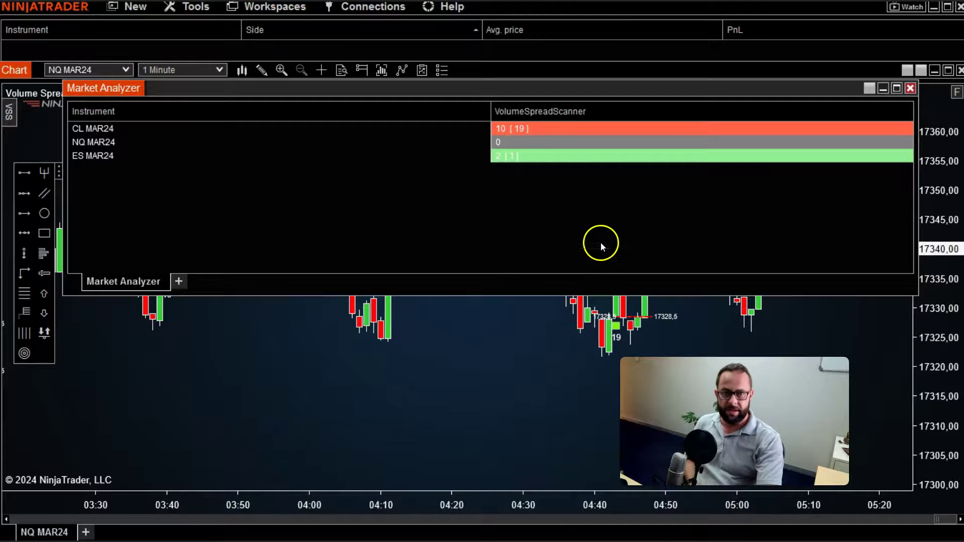
{"action": "left_click_drag", "start_coordinate": [513, 92], "coordinate": [0, 129]}
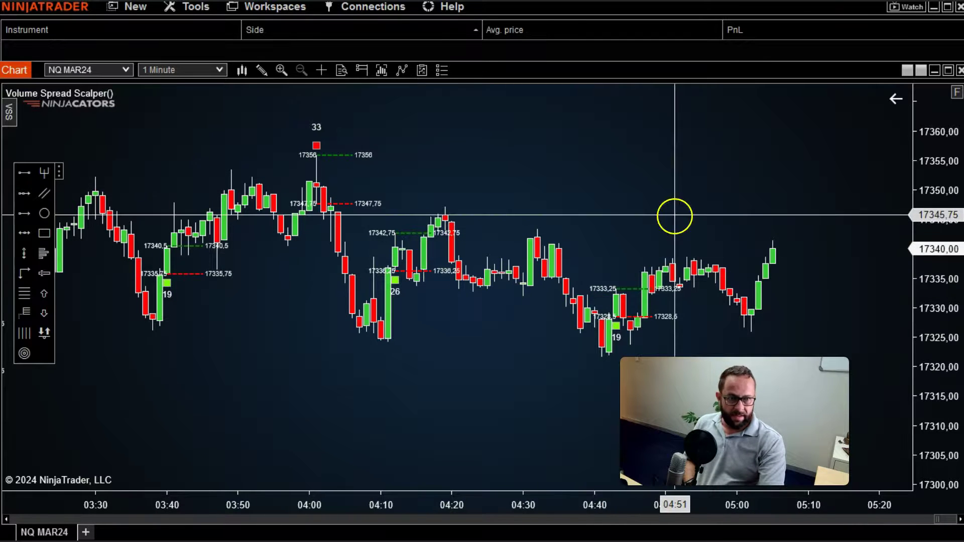
{"action": "left_click_drag", "start_coordinate": [673, 215], "coordinate": [491, 301]}
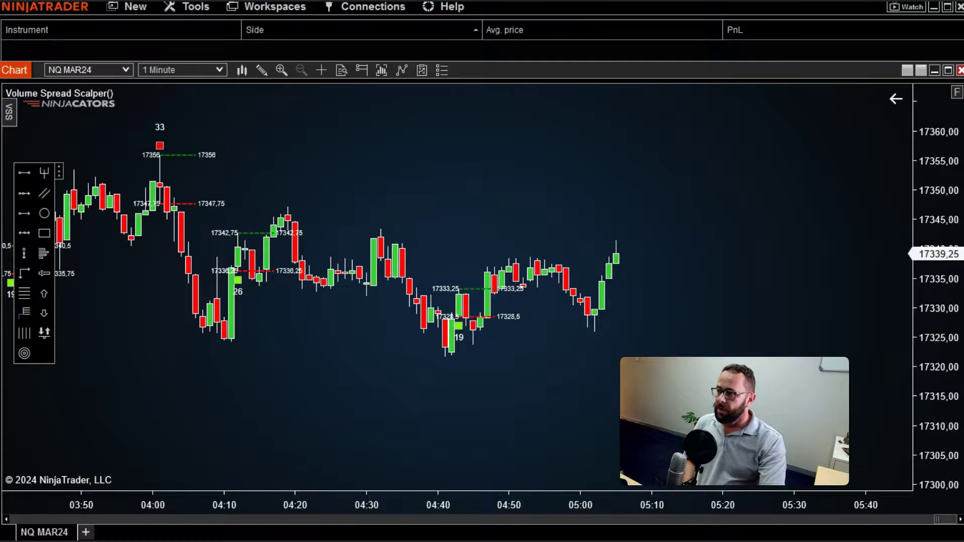
{"action": "key", "text": "alt+Tab"}
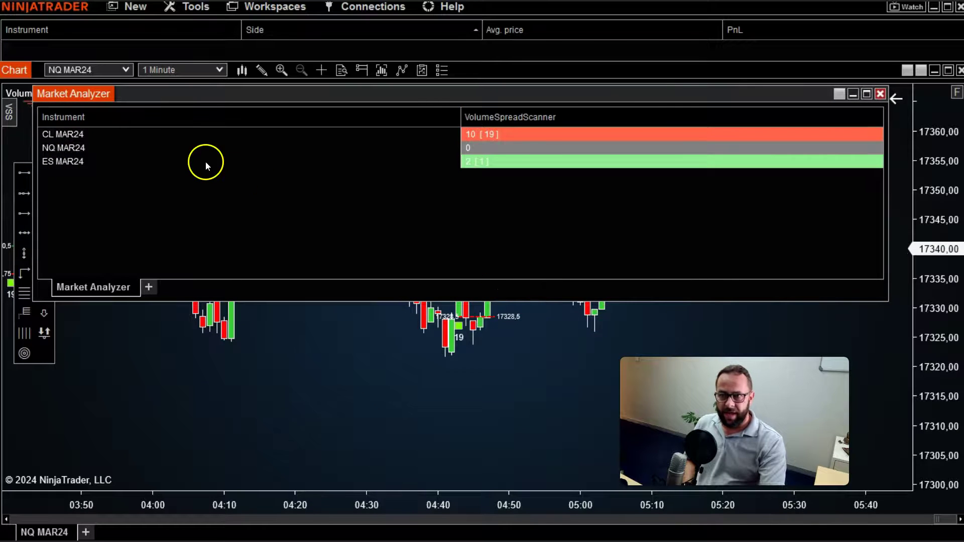
{"action": "key", "text": "alt+Tab"}
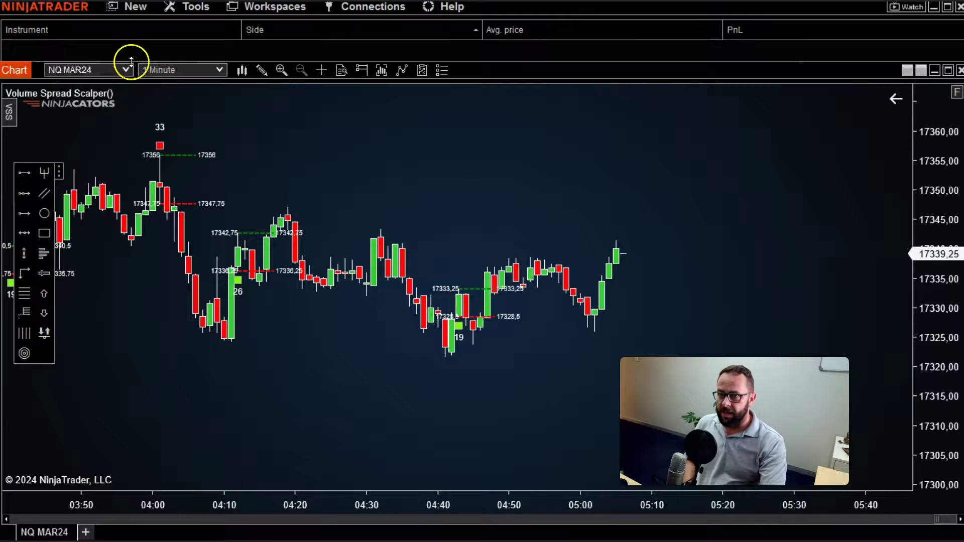
- Switch the chart to ES MAR24 and adjust its scales to show the latest Volume Spread Scalper signals
{"action": "left_click", "coordinate": [129, 71]}
{"action": "left_click", "coordinate": [40, 86]}
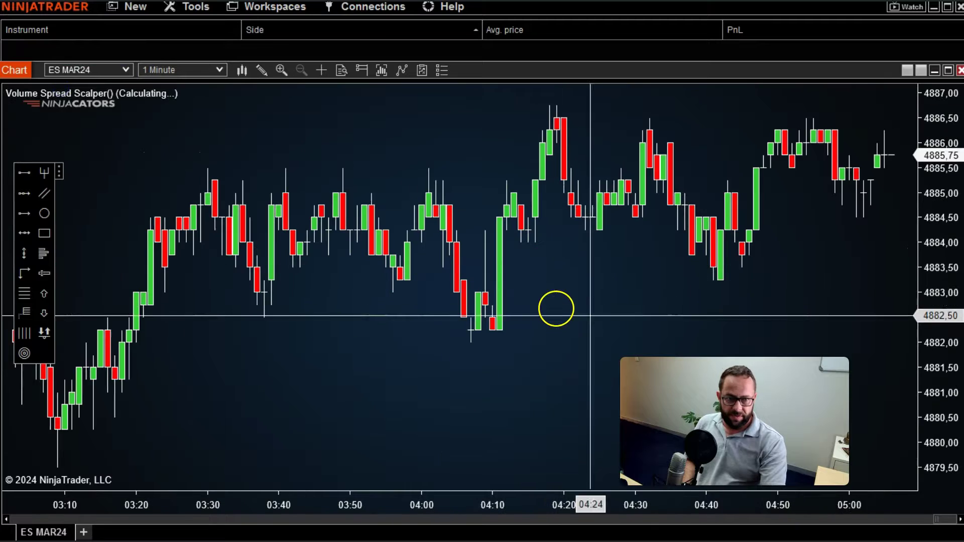
{"action": "left_click_drag", "start_coordinate": [690, 300], "coordinate": [501, 333]}
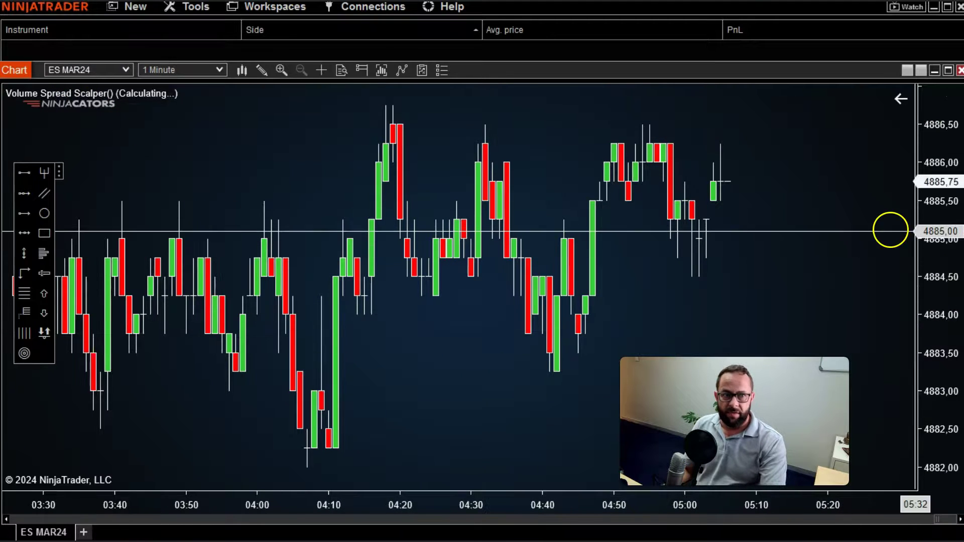
{"action": "left_click_drag", "start_coordinate": [824, 200], "coordinate": [674, 209]}
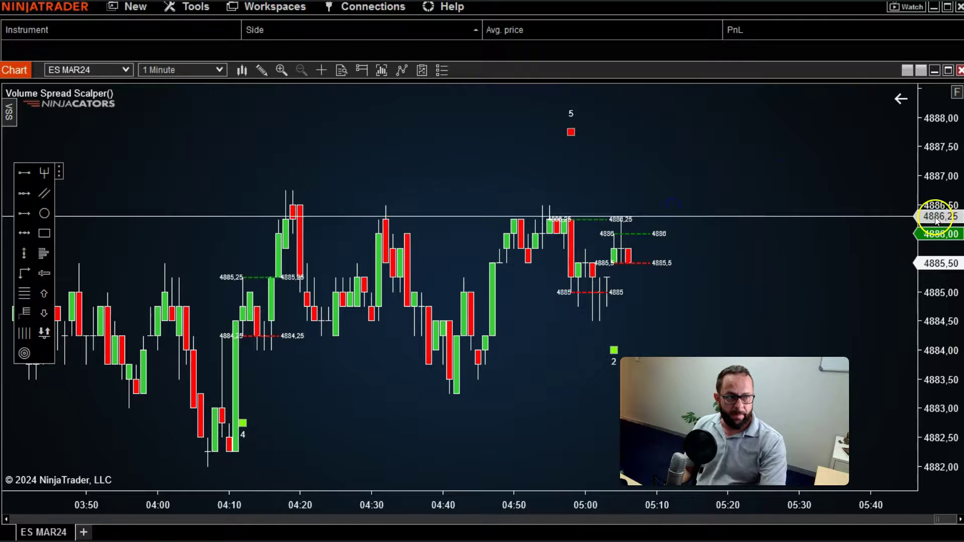
{"action": "left_click_drag", "start_coordinate": [935, 215], "coordinate": [931, 195]}
{"action": "left_click_drag", "start_coordinate": [553, 503], "coordinate": [558, 297]}
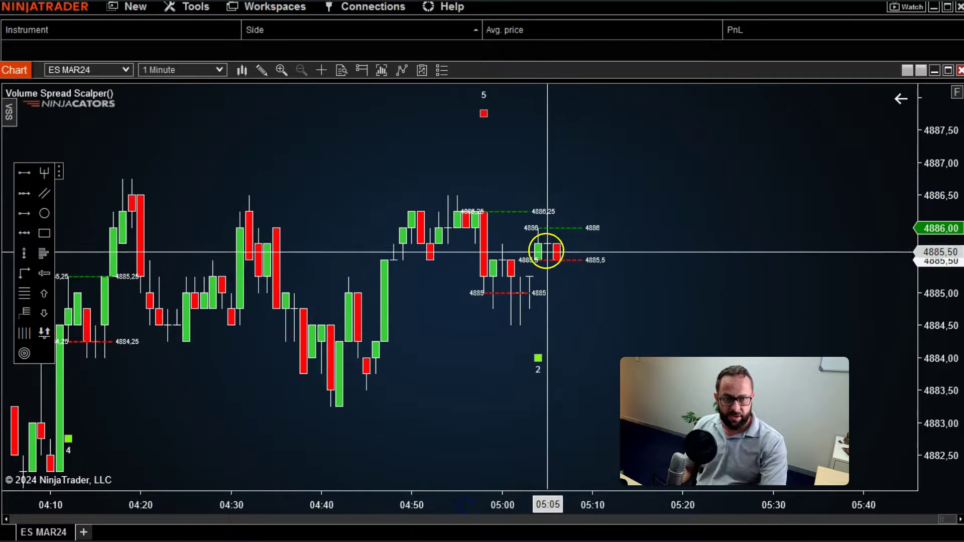
- Check the ES MAR24 reading in the VolumeSpreadScanner column against the latest signal on the ES MAR24 chart
{"action": "key", "text": "alt+Tab"}
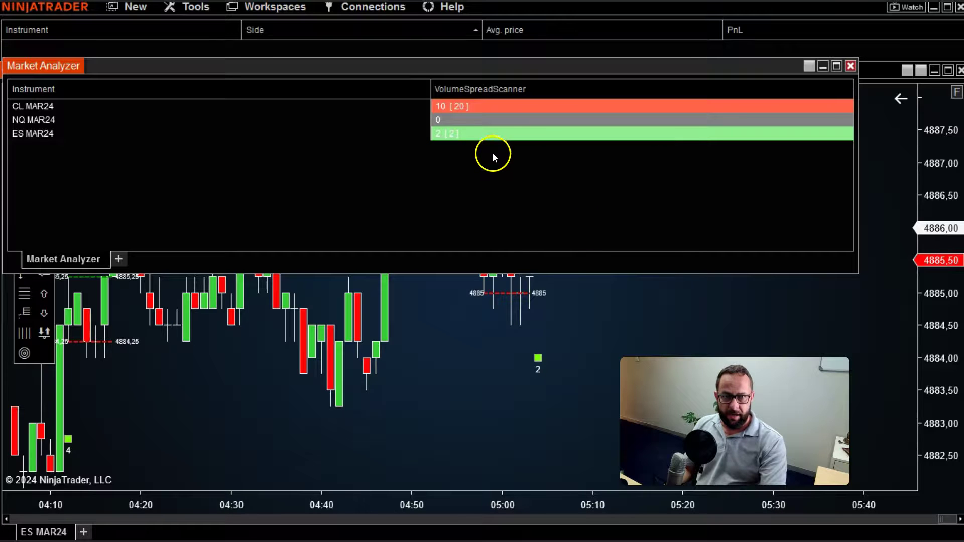
{"action": "left_click", "coordinate": [444, 139]}
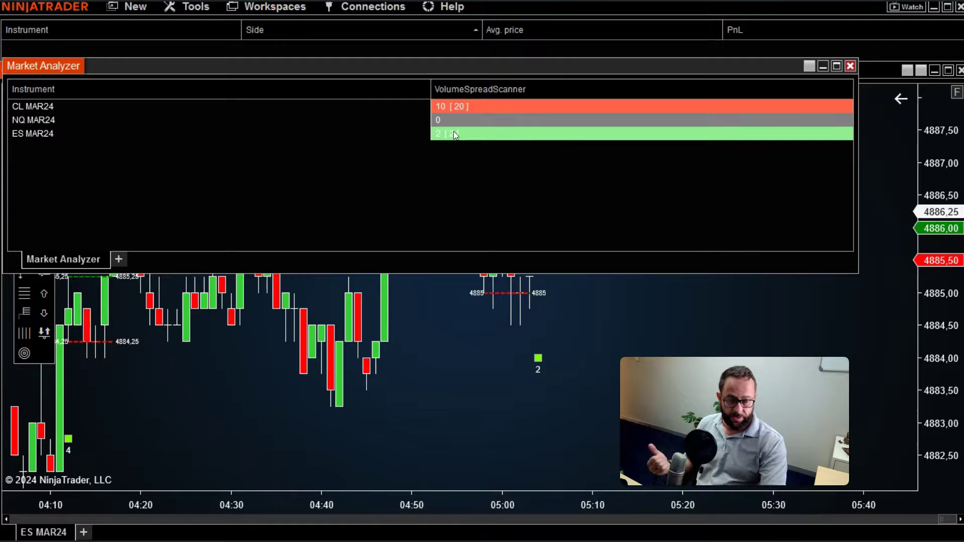
{"action": "left_click", "coordinate": [466, 86]}
{"action": "left_click", "coordinate": [544, 191]}
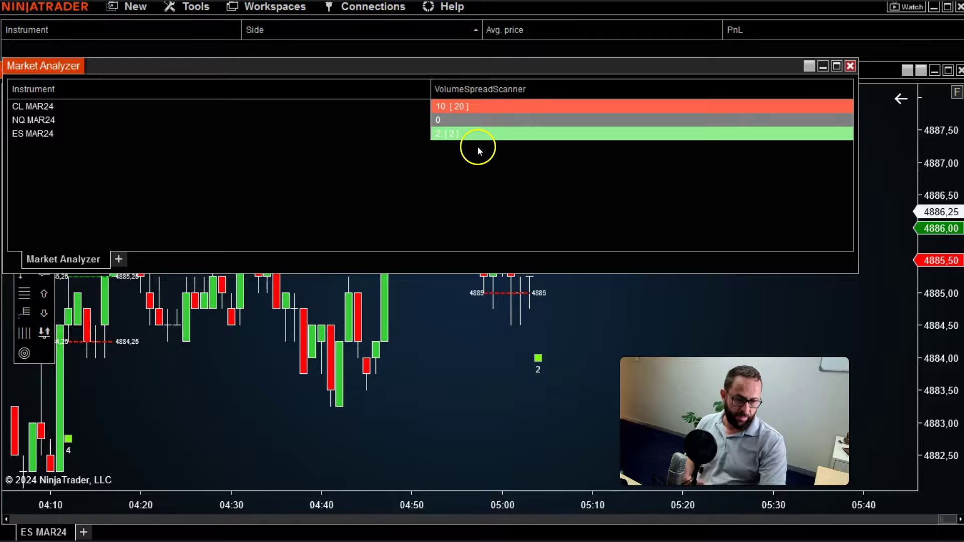
{"action": "left_click", "coordinate": [511, 68]}
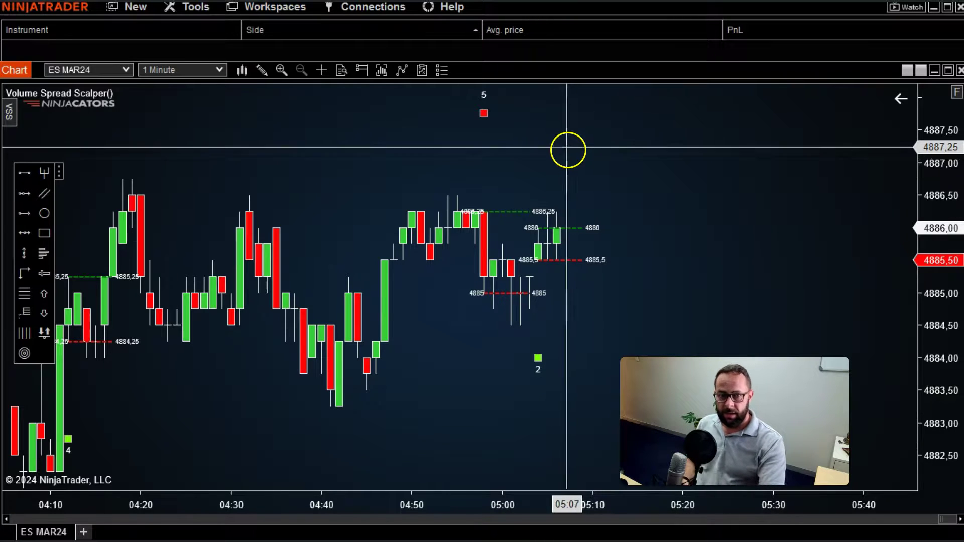
{"action": "left_click", "coordinate": [429, 99]}
{"action": "left_click_drag", "start_coordinate": [430, 99], "coordinate": [528, 81]}
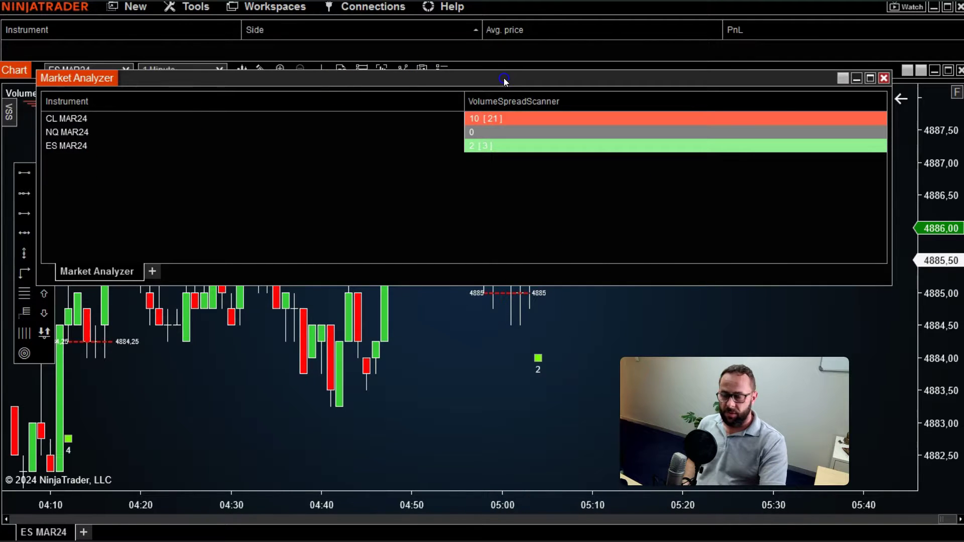
{"action": "left_click_drag", "start_coordinate": [504, 80], "coordinate": [0, 50]}
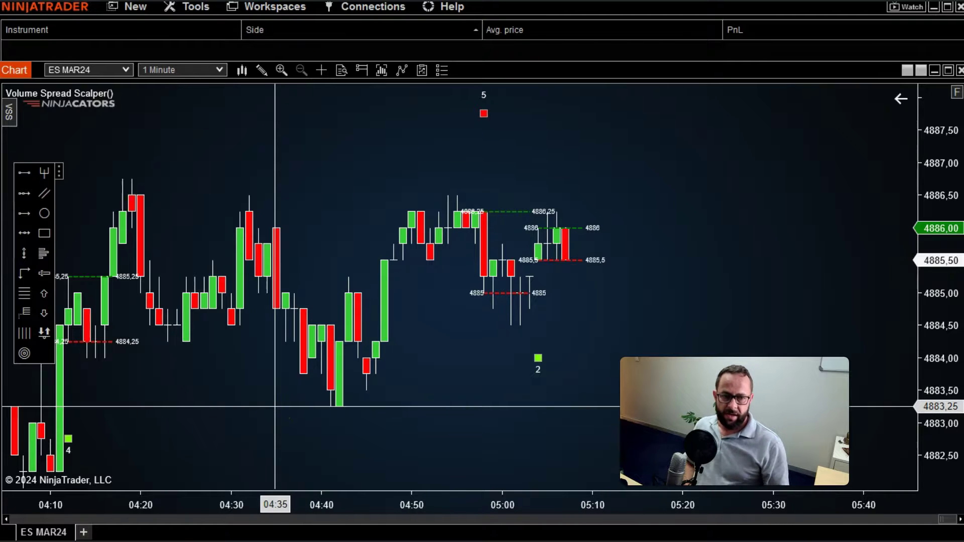
{"action": "left_click", "coordinate": [297, 390]}
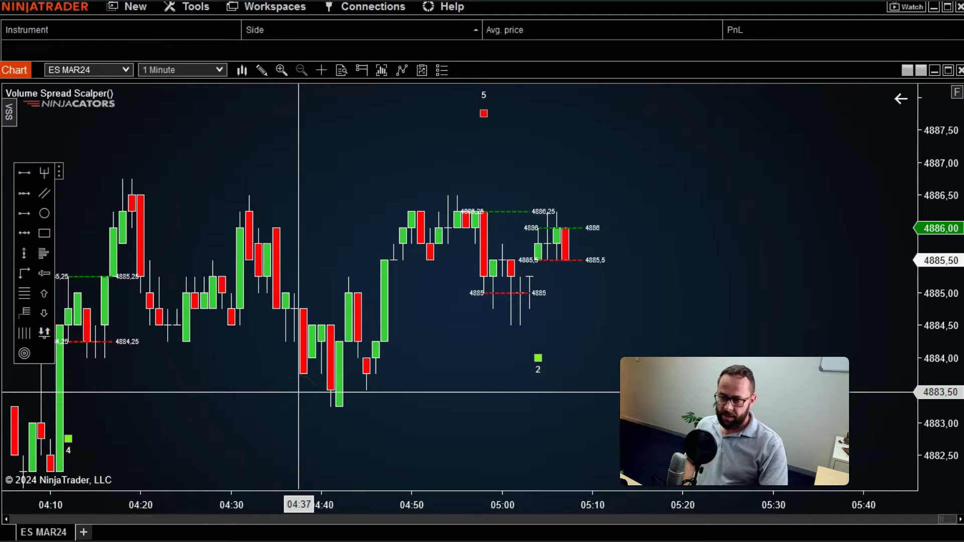
{"action": "left_click", "coordinate": [516, 420]}
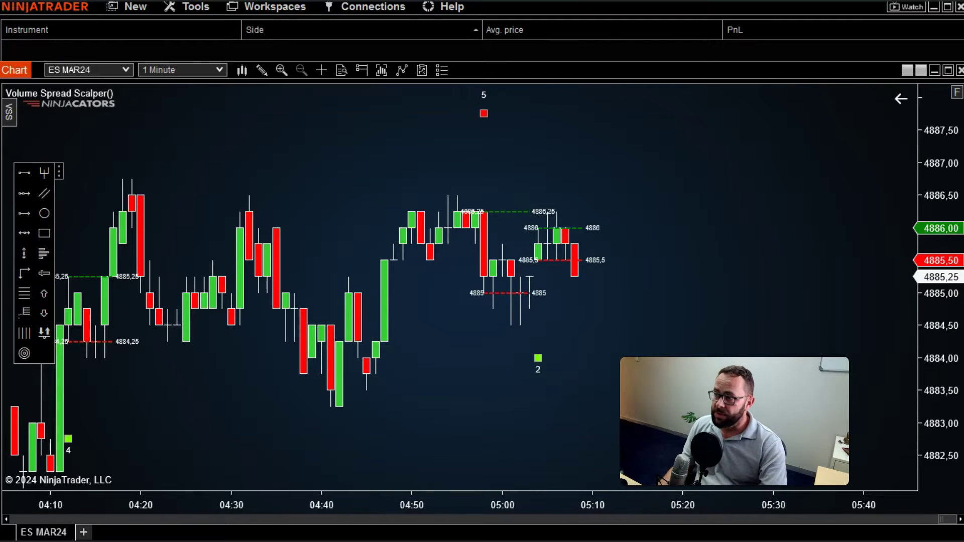
- Bring the Market Analyzer back over the chart and open its template options
{"action": "left_click", "coordinate": [590, 140]}
{"action": "left_click_drag", "start_coordinate": [590, 139], "coordinate": [571, 80]}
{"action": "right_click", "coordinate": [457, 167]}
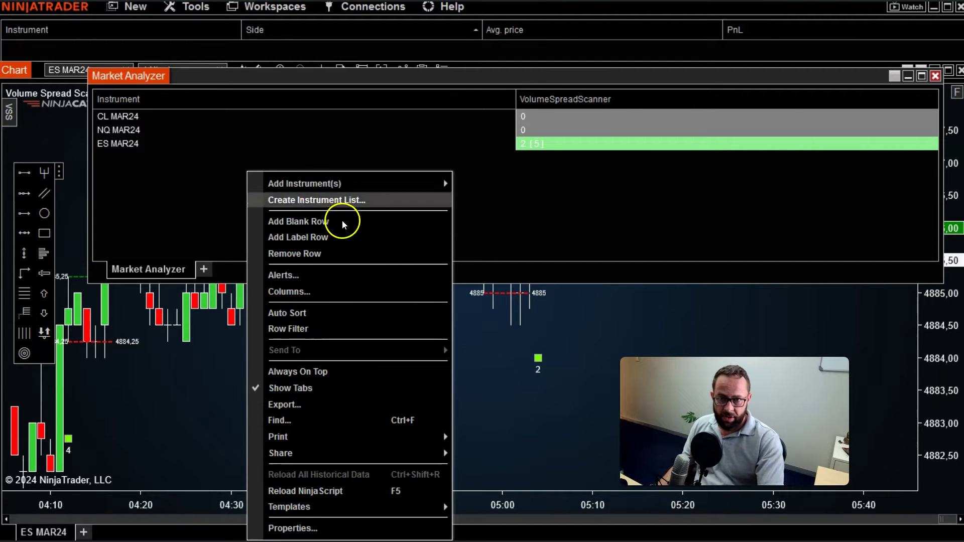
{"action": "mouse_move", "coordinate": [296, 508]}
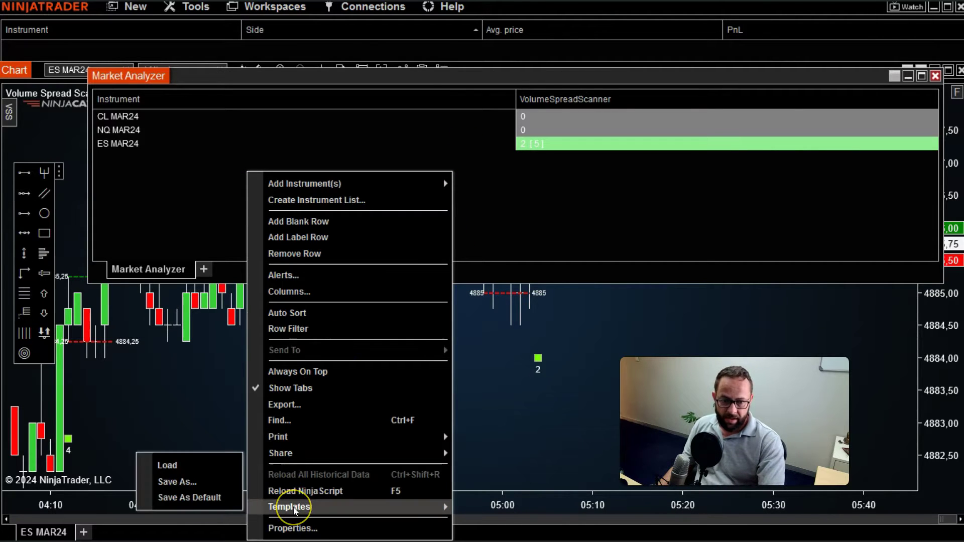